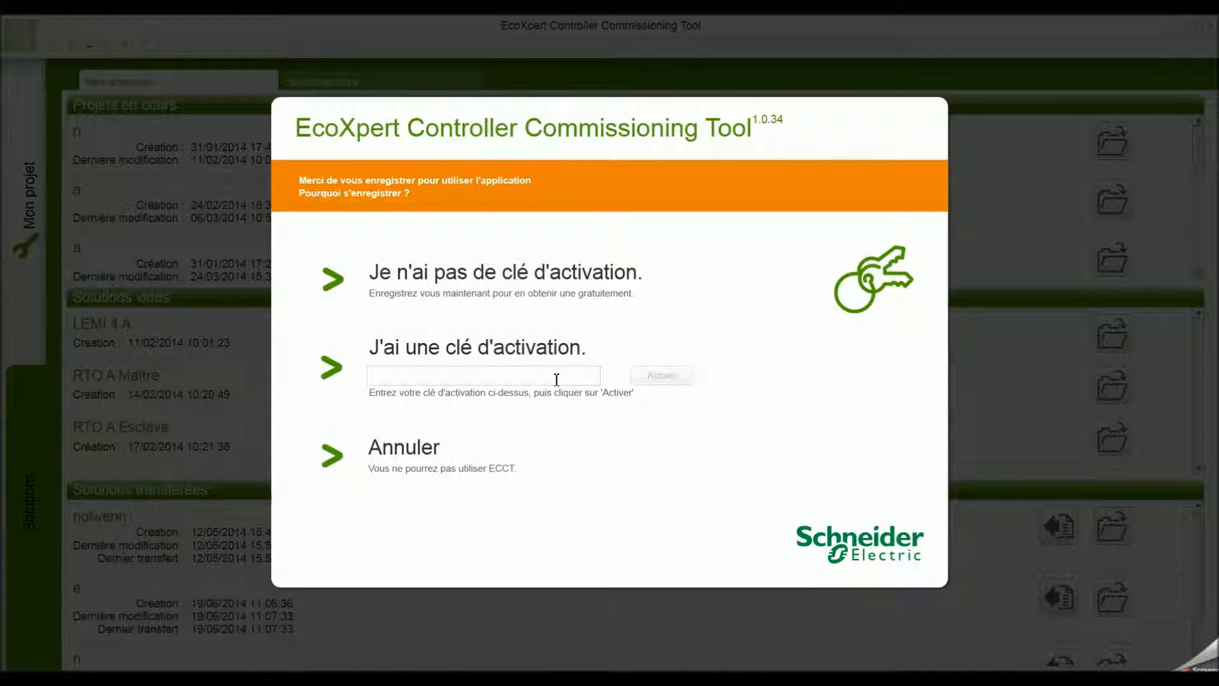
Step: Activate the tool with the pasted activation key and open the Solutions workspace from the start page's projects
click(479, 378)
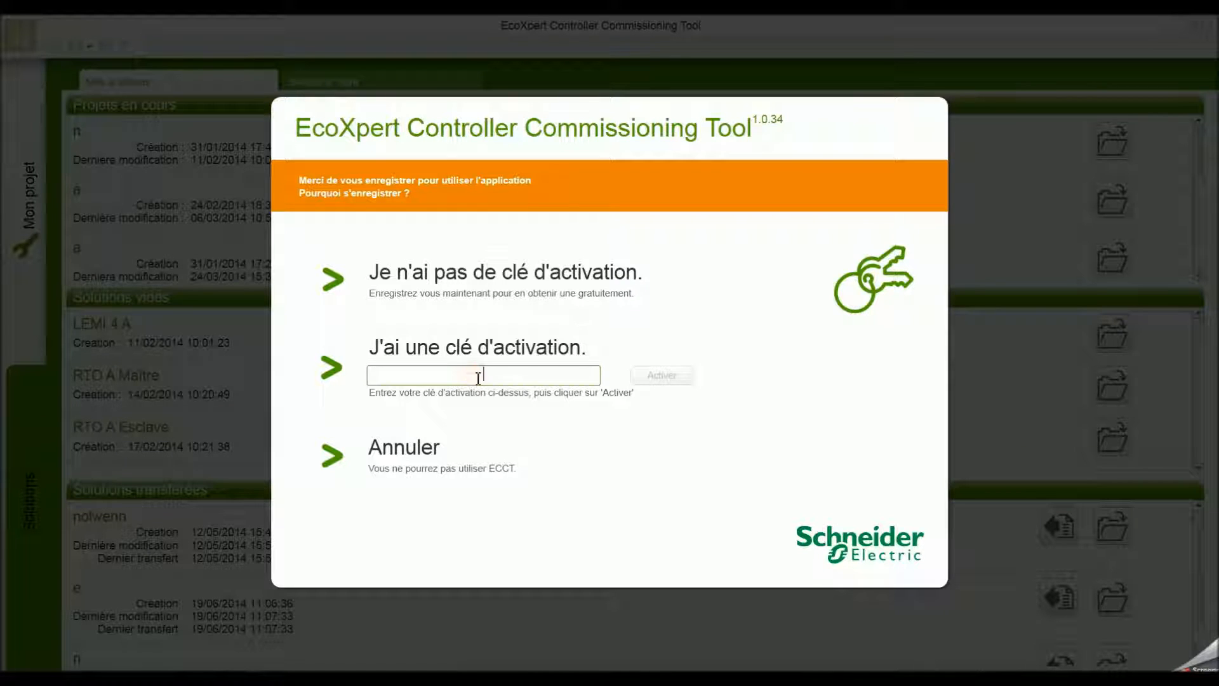
key(ctrl+v)
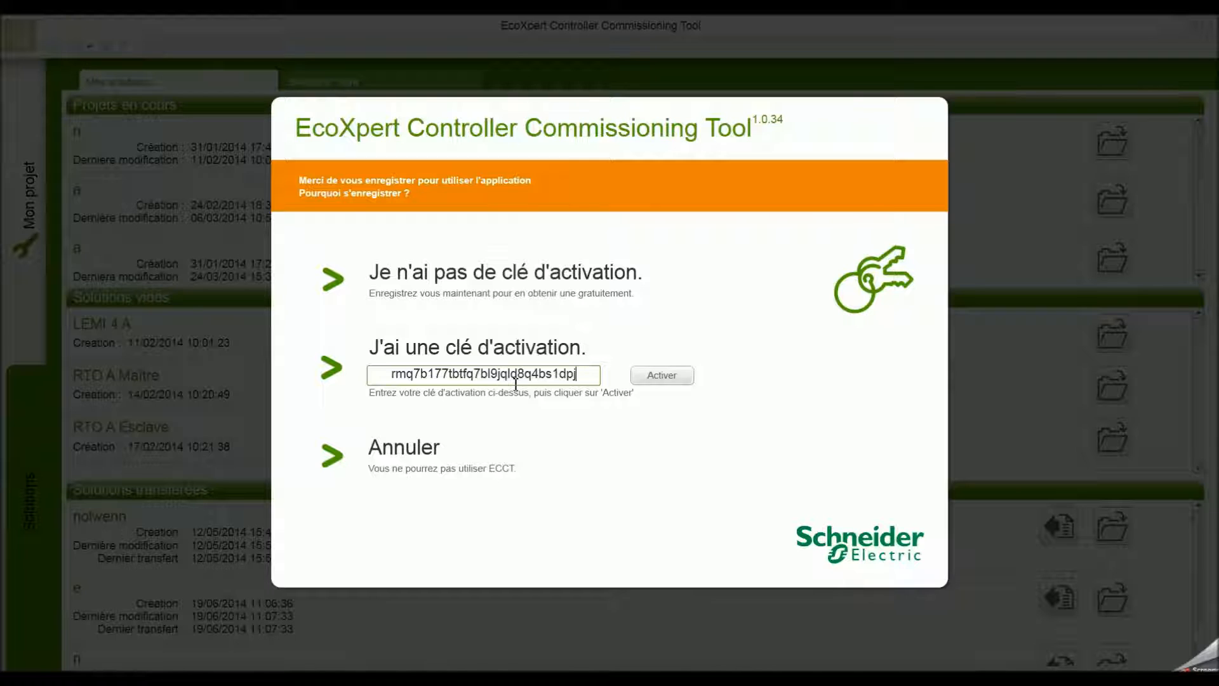
click(654, 375)
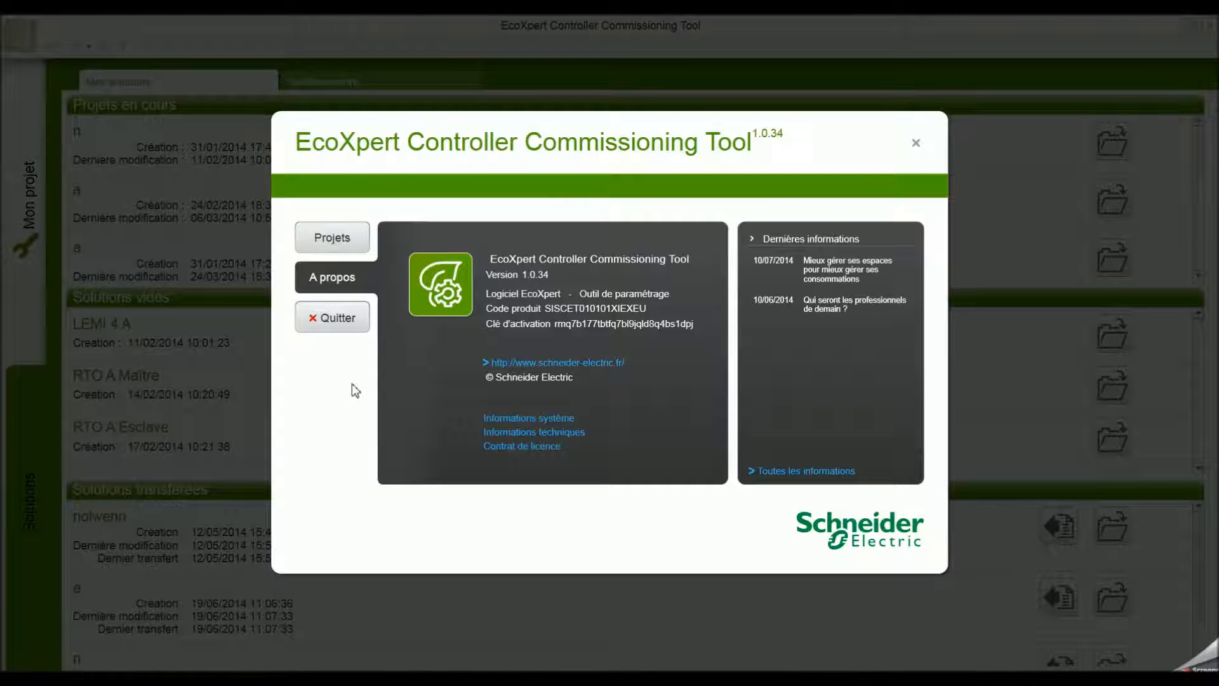
click(330, 244)
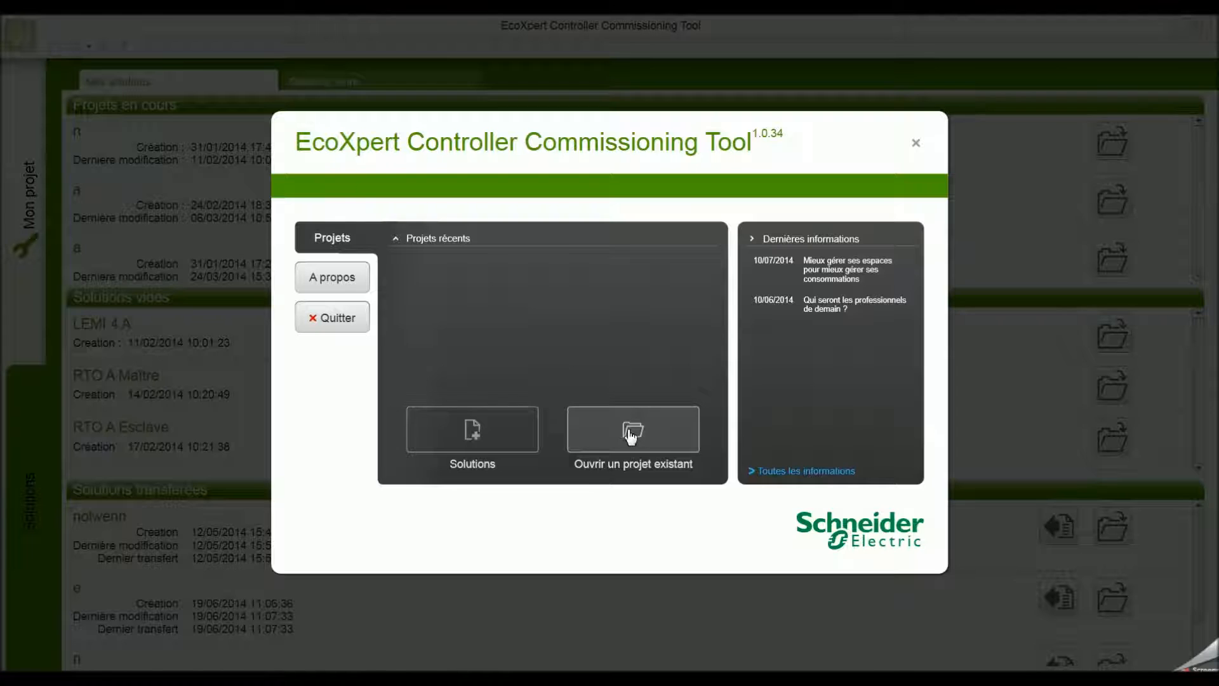
click(478, 436)
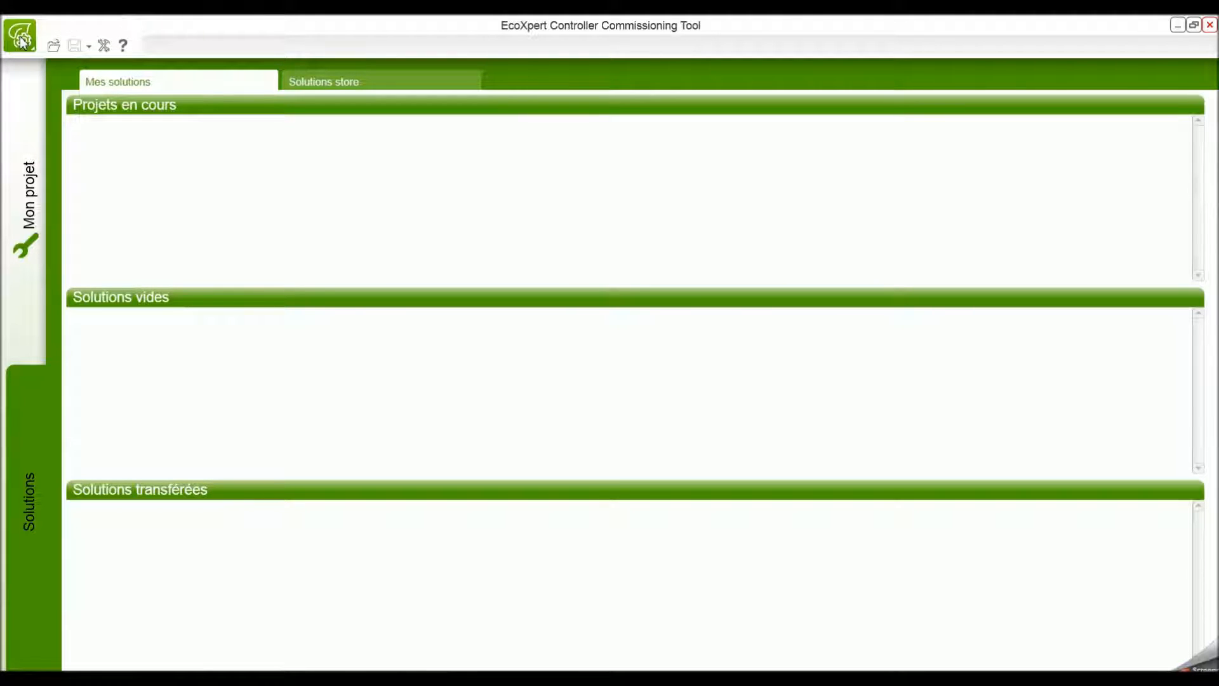
Step: Review the general settings for user profile, calendar display, improvement program and network proxy, and close them without changes
click(105, 46)
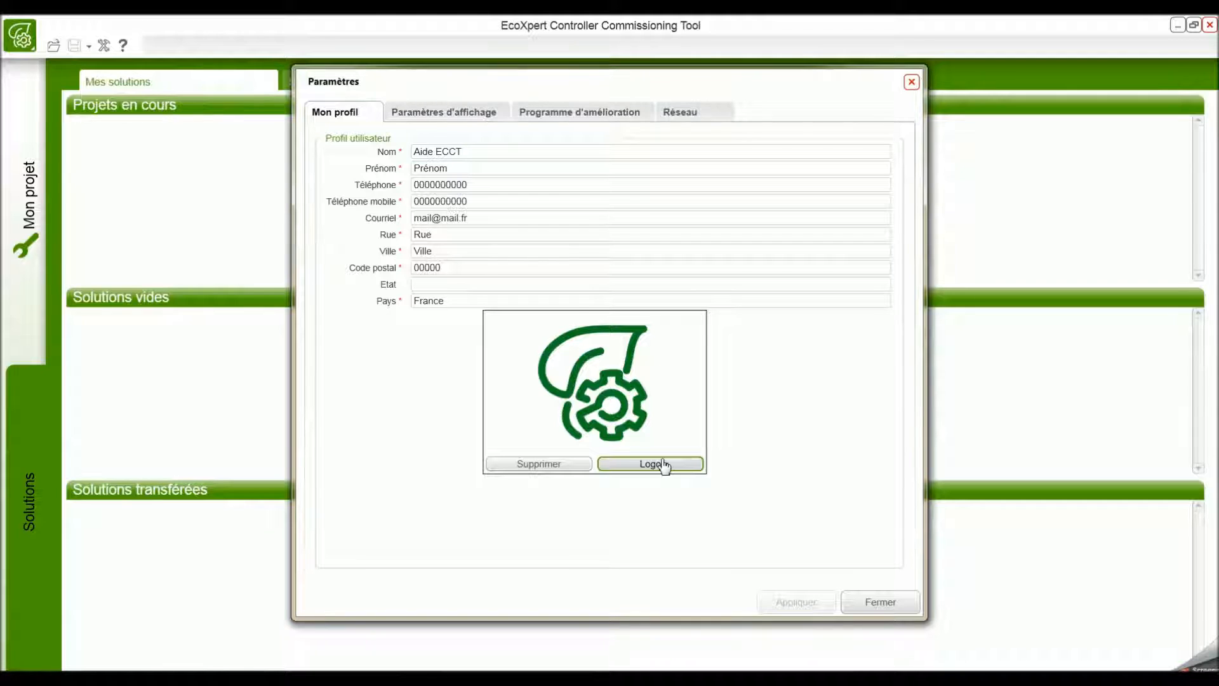
click(468, 115)
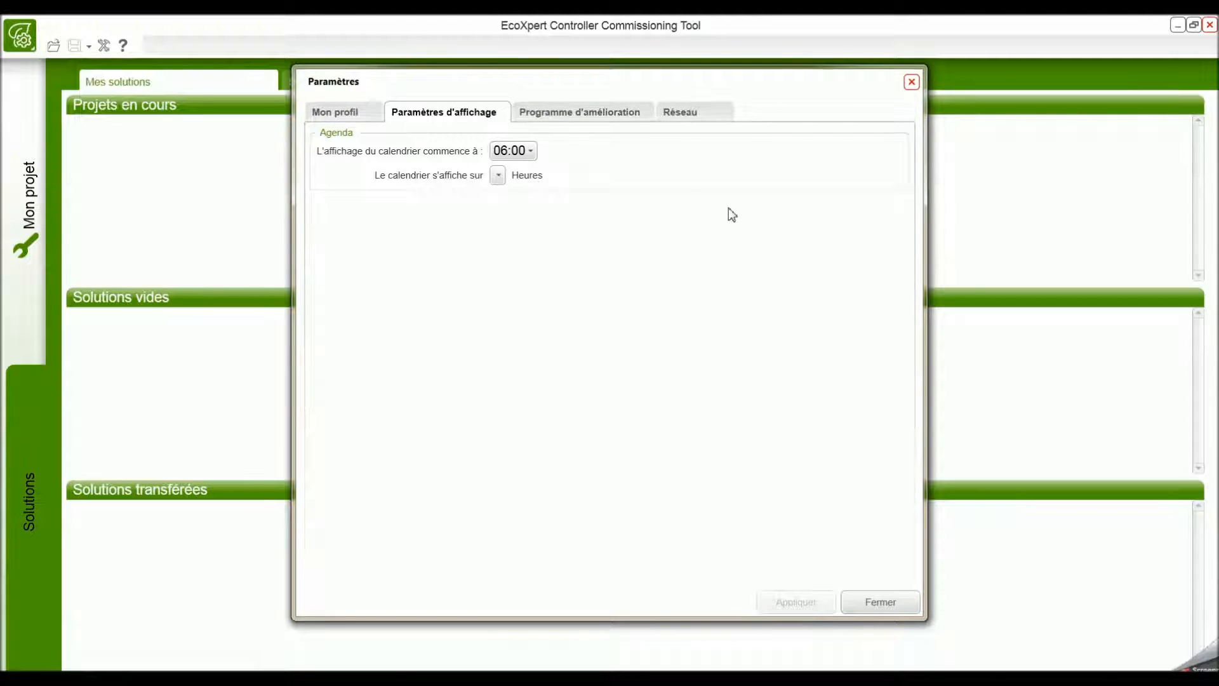
click(581, 112)
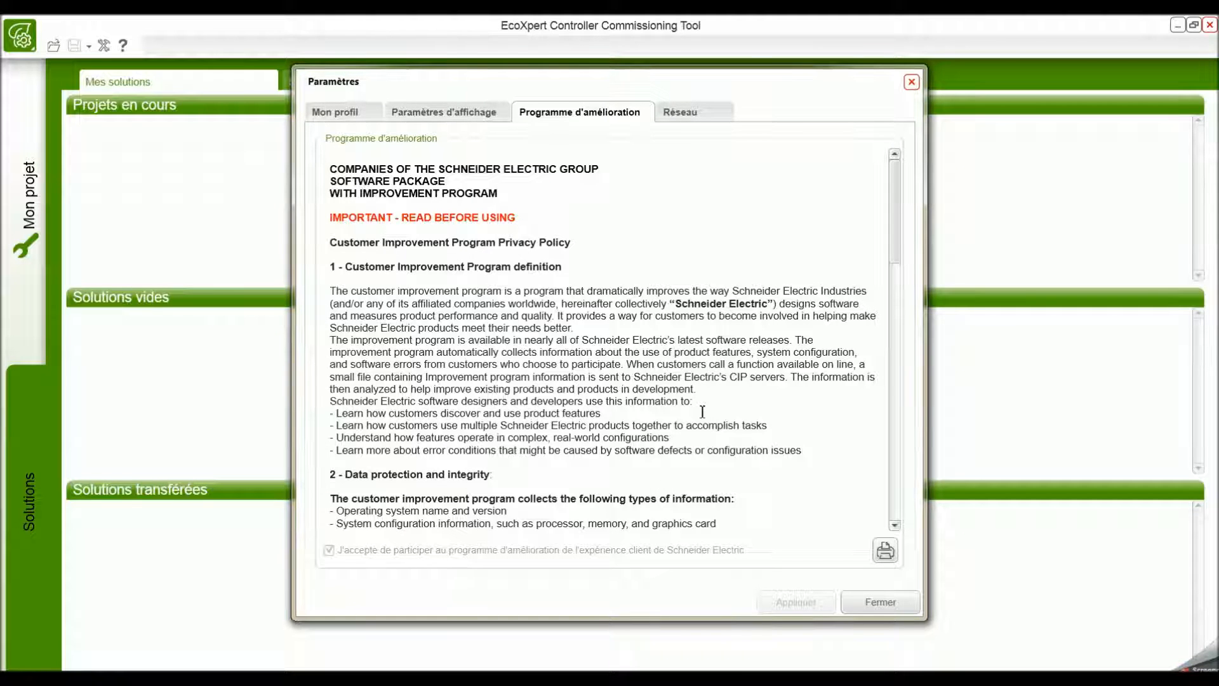
click(681, 118)
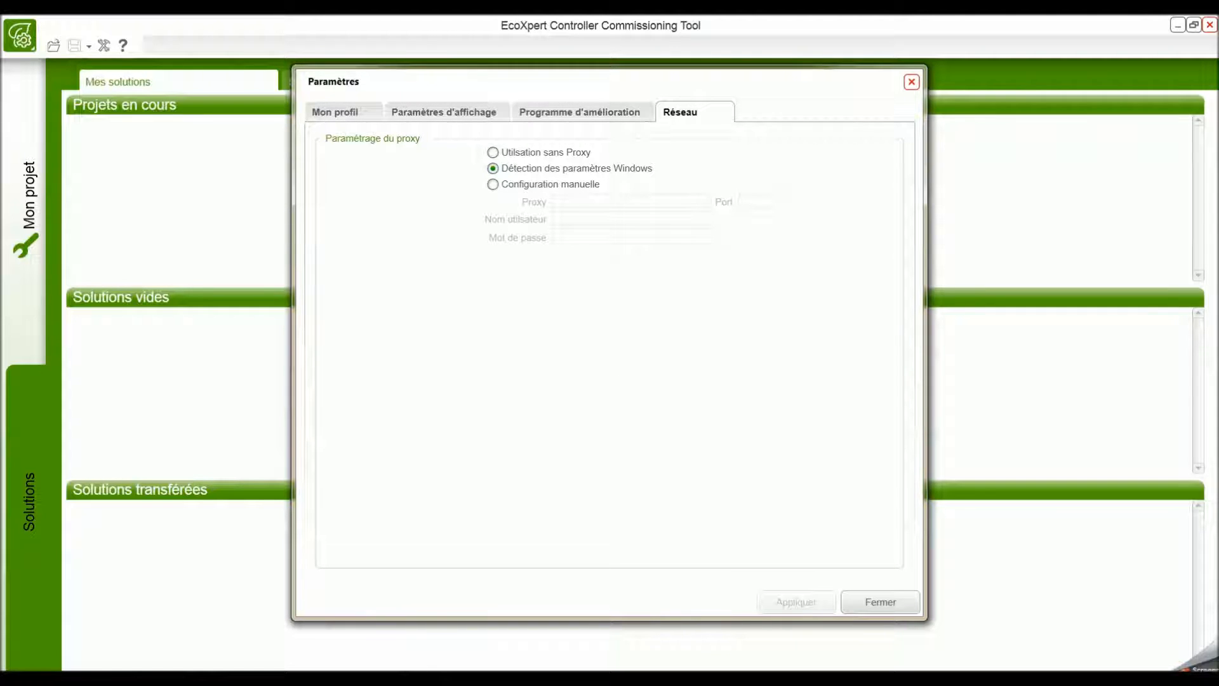
click(865, 603)
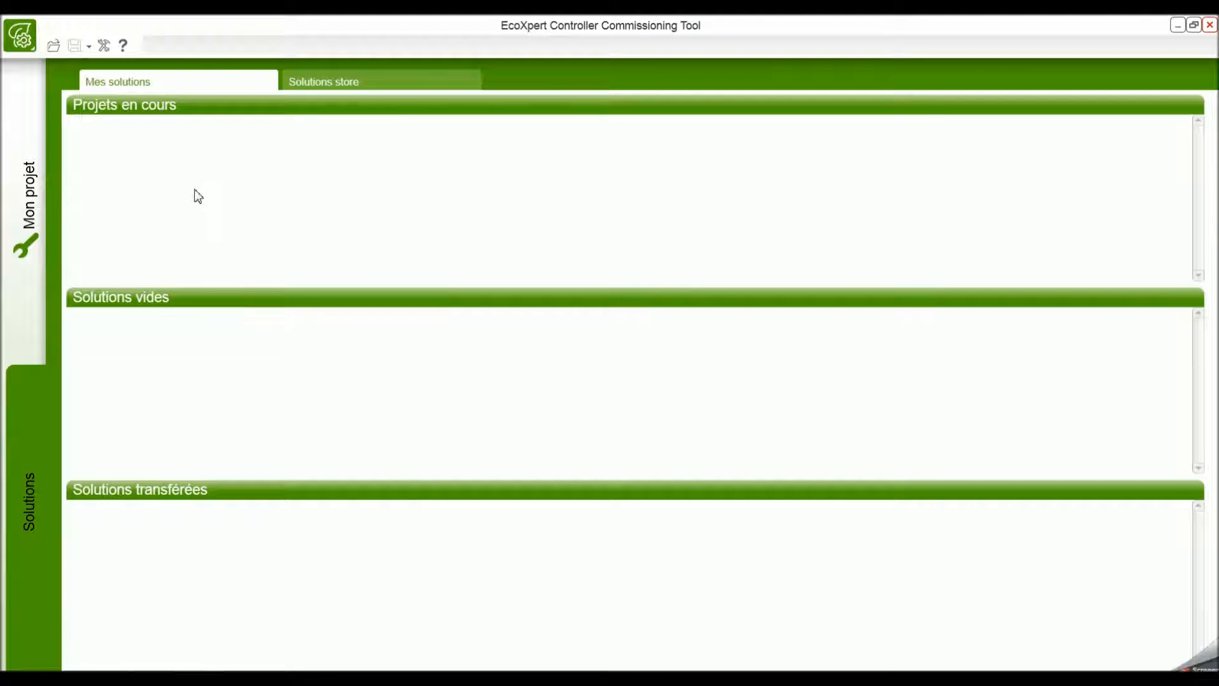
Step: Open the ECCT user manual, look through it as far as the table of contents, and close it
click(123, 45)
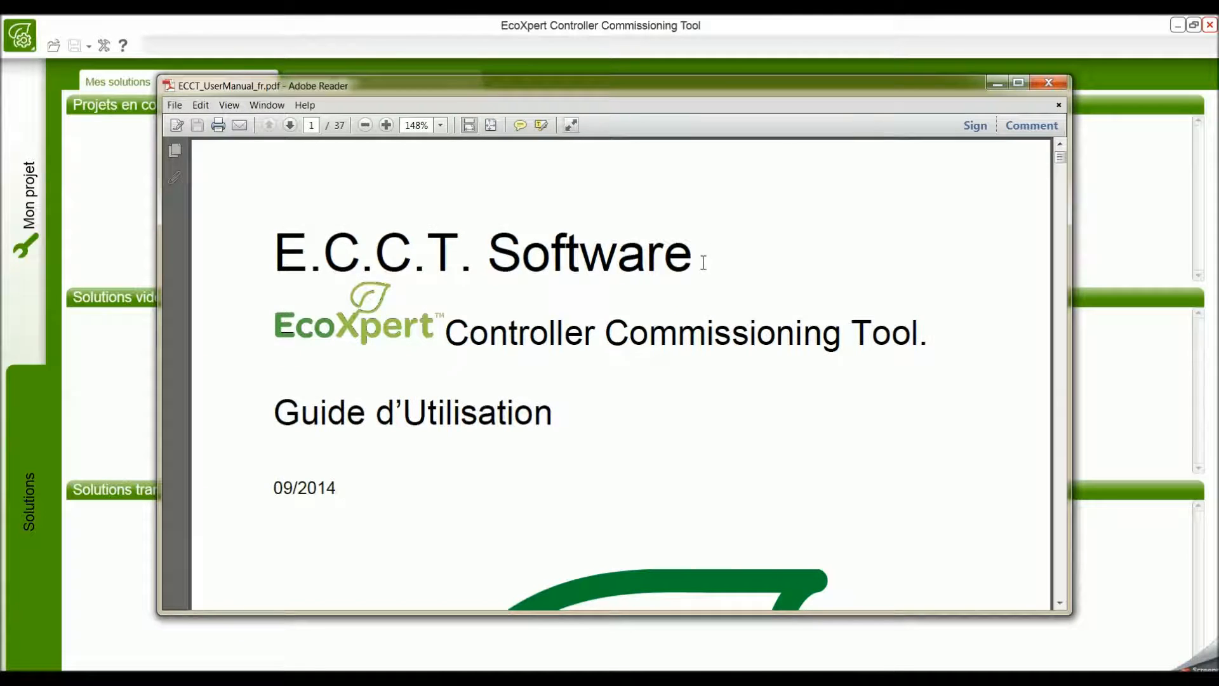
scroll(703, 262, down, 3)
scroll(704, 262, down, 14)
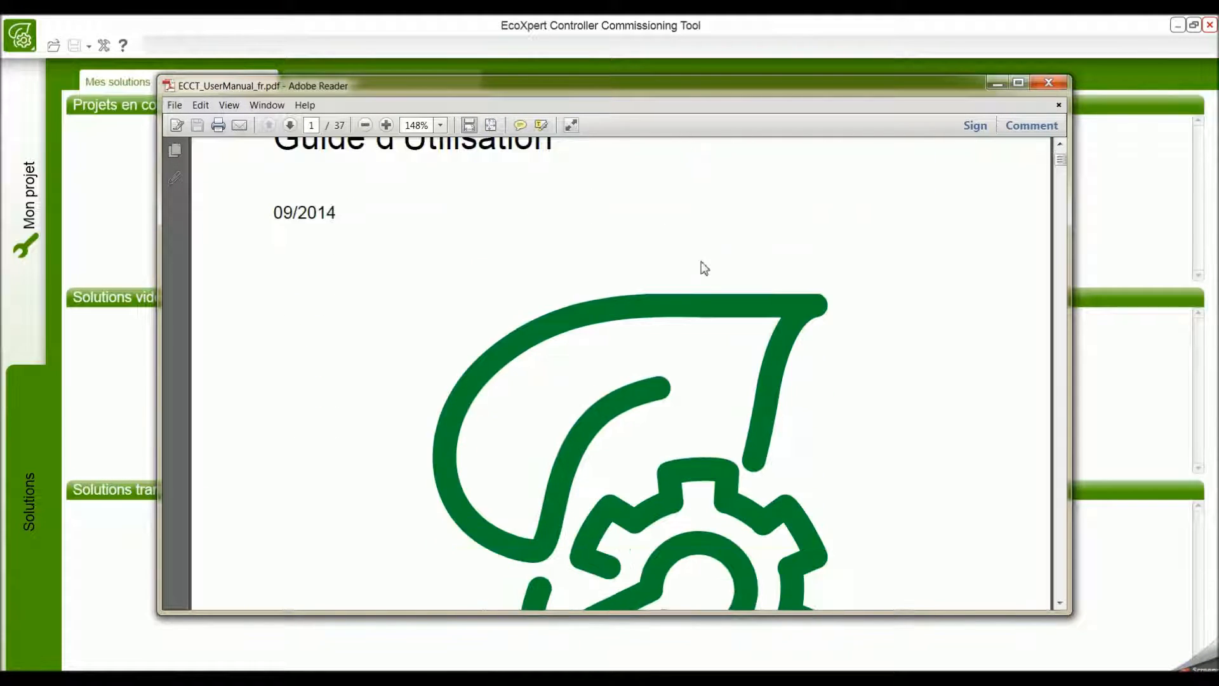
scroll(703, 267, down, 15)
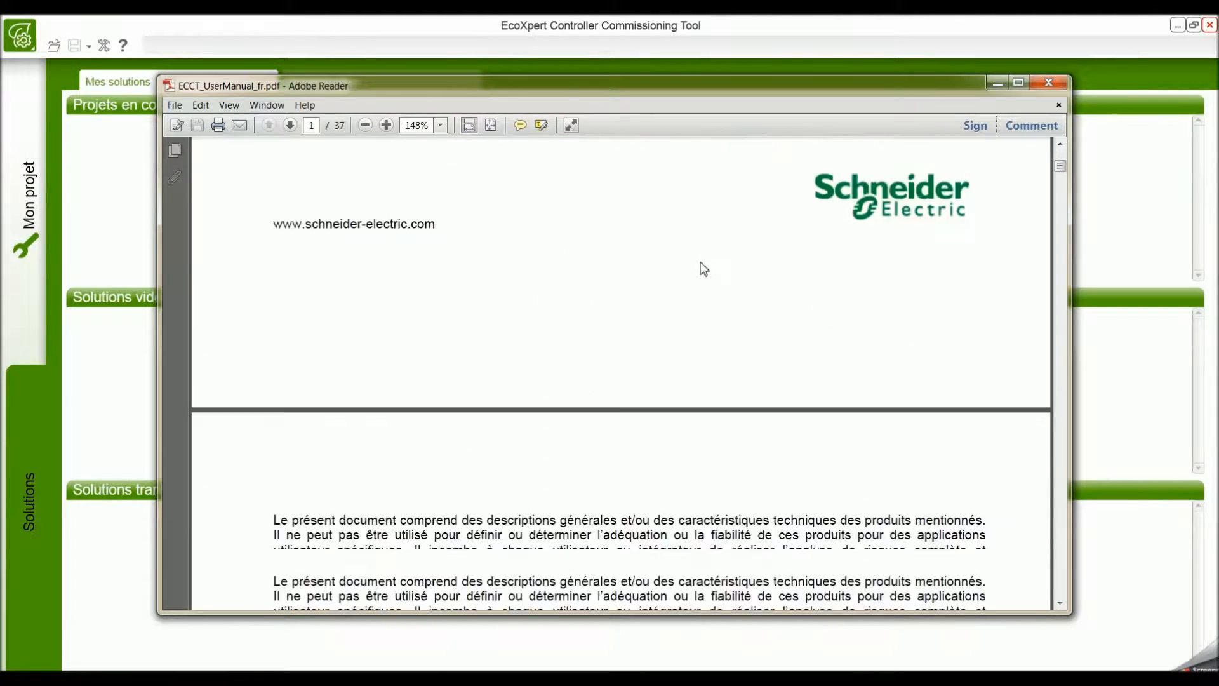
scroll(700, 272, down, 20)
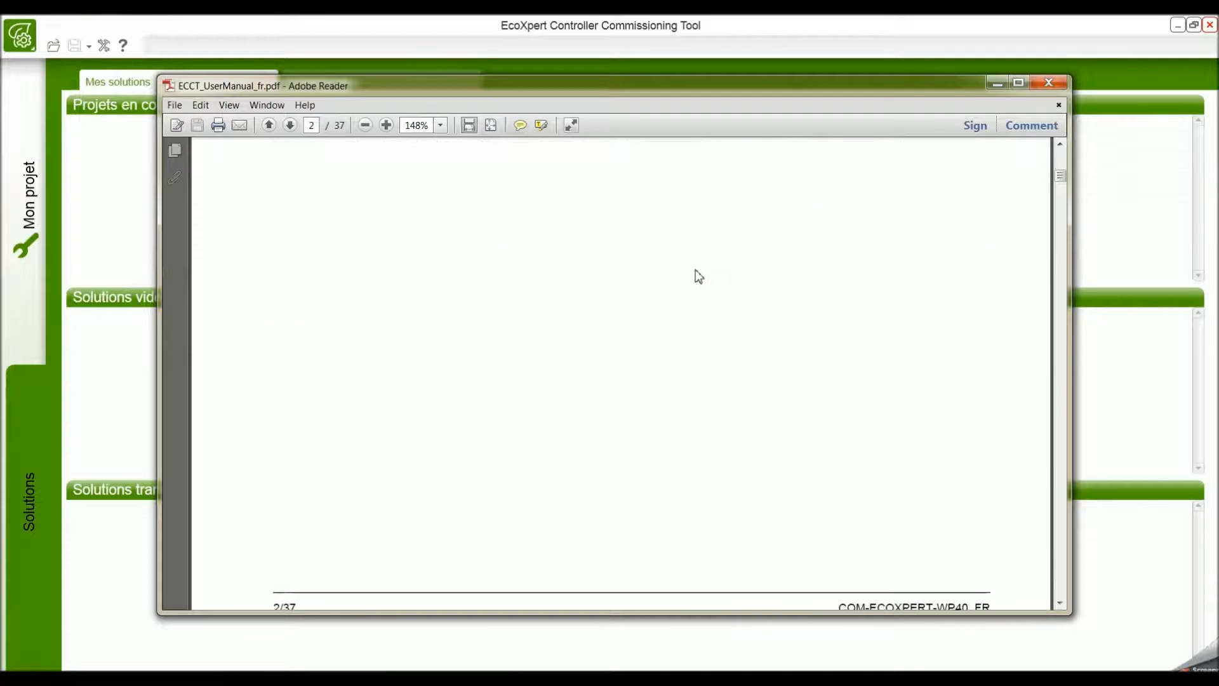
scroll(695, 280, down, 12)
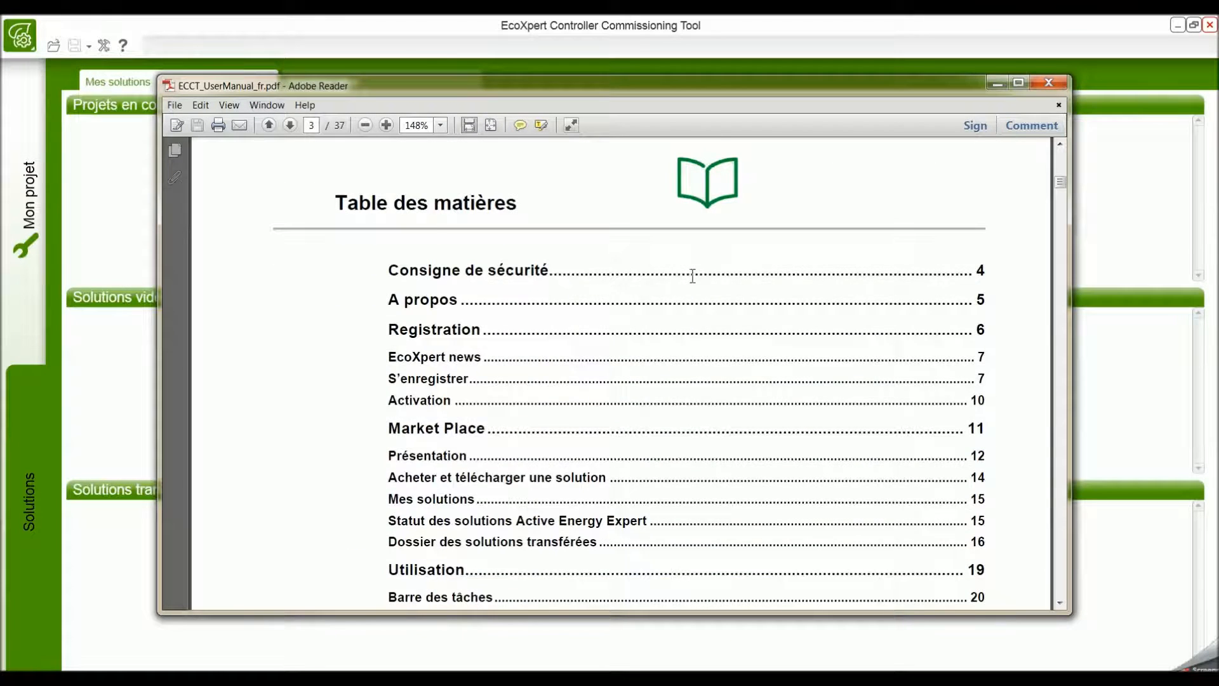
scroll(690, 277, down, 3)
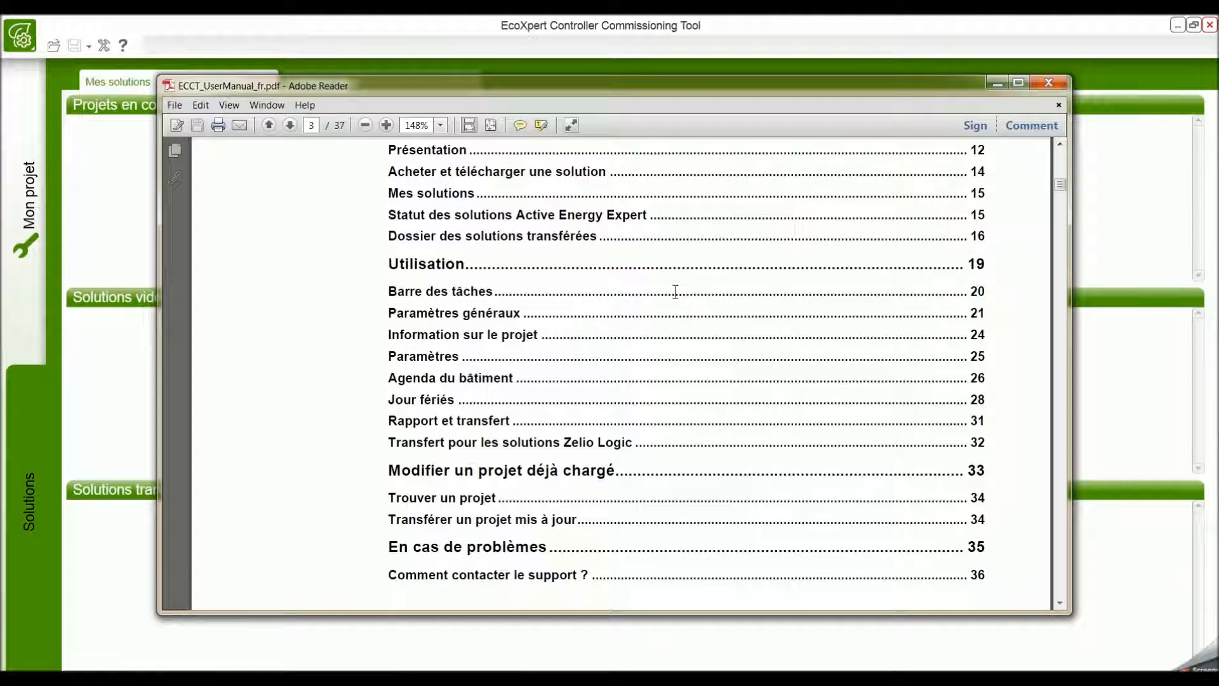
scroll(675, 291, down, 1)
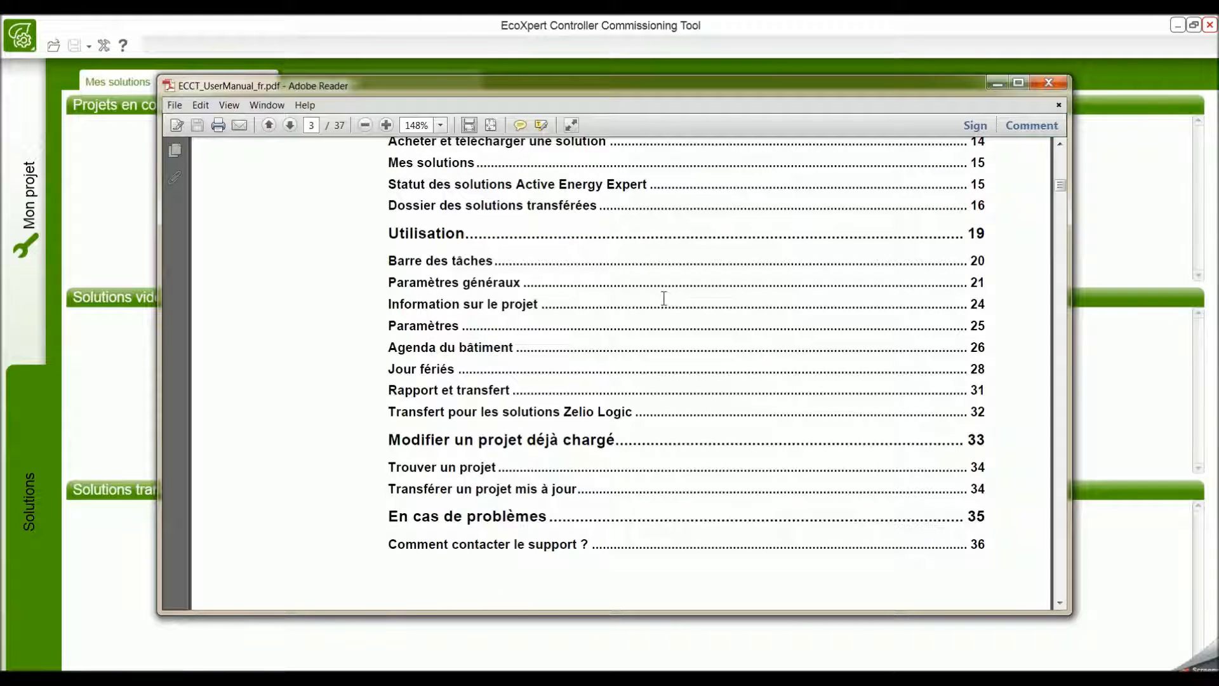
click(1049, 83)
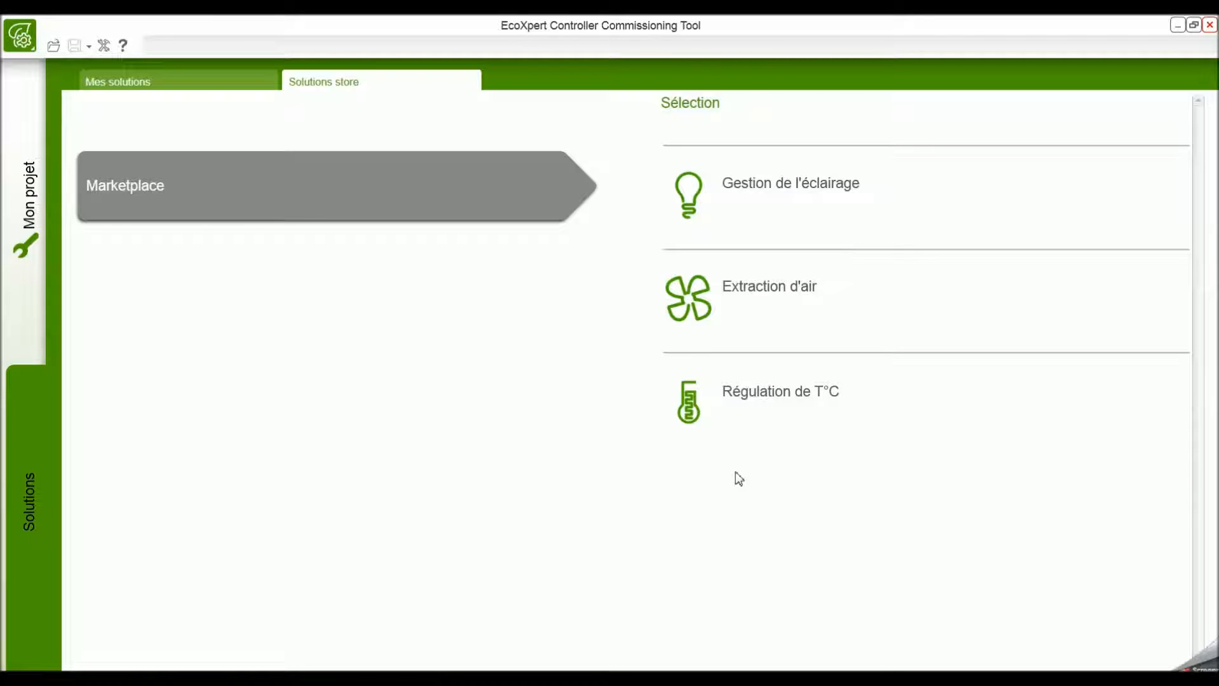
Step: Find the RTO solutions under Régulation de T°C in the Solutions store and buy RTO A Maître
click(754, 390)
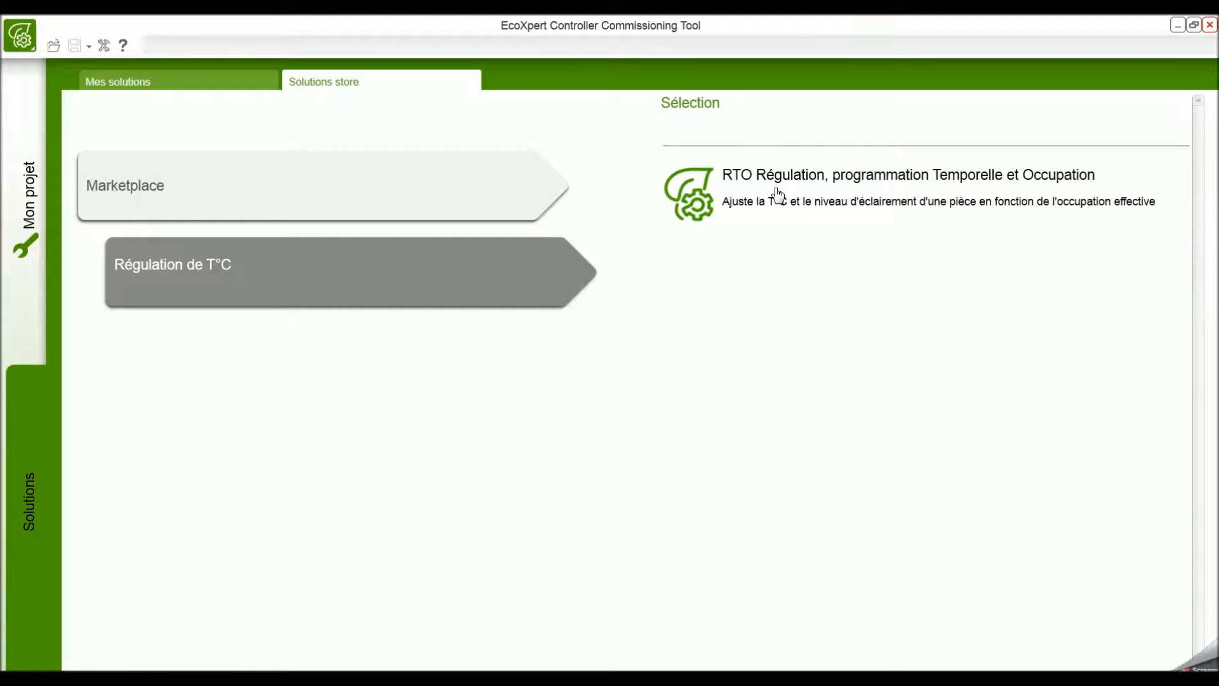
click(777, 195)
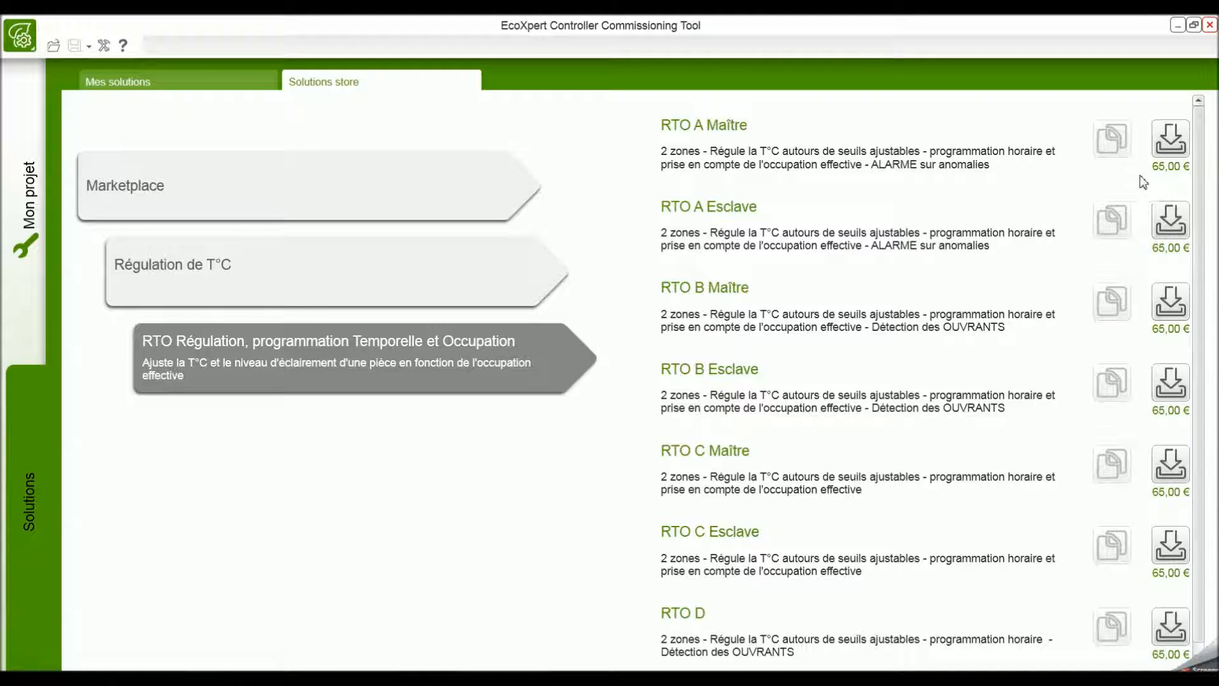
click(1173, 141)
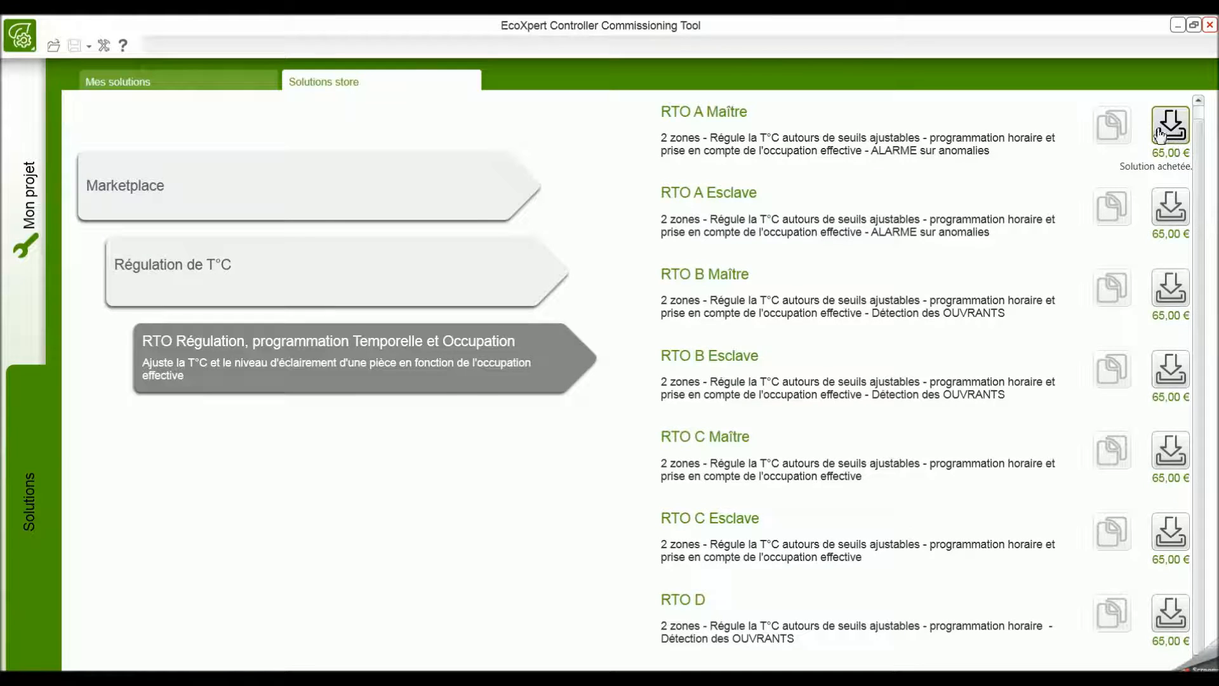
Step: Open the most recently created RTO A Maître solution from the empty solutions in Mes solutions
click(216, 82)
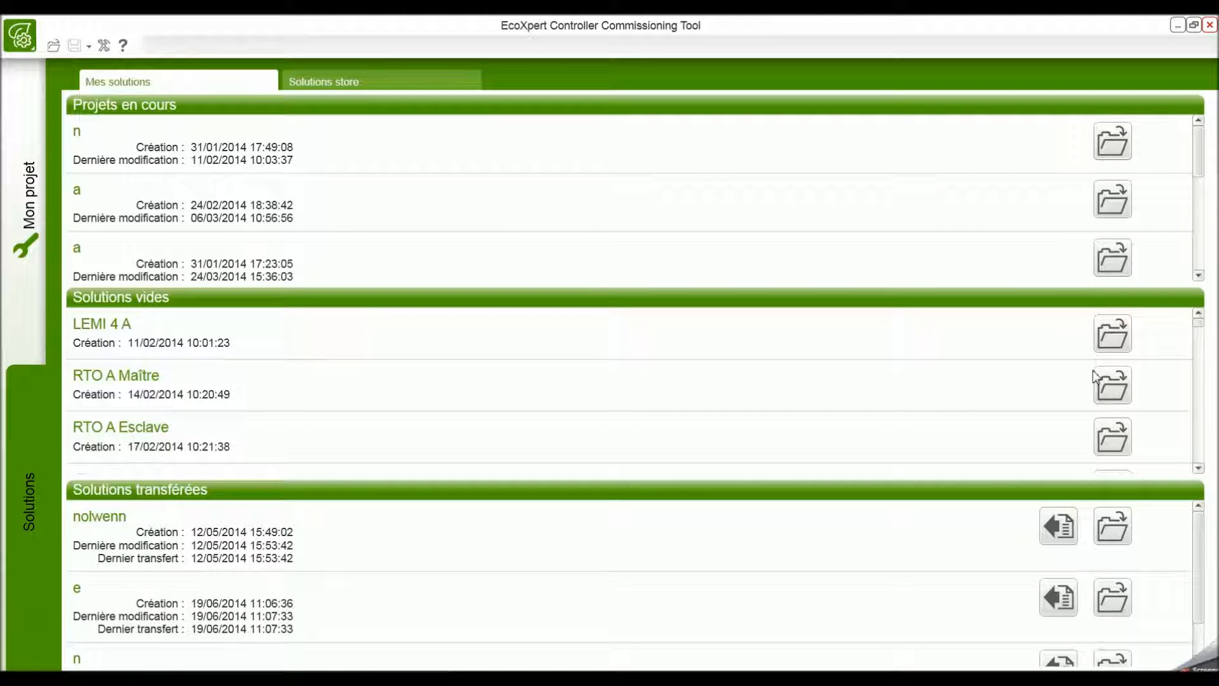
drag(1197, 325, 1198, 471)
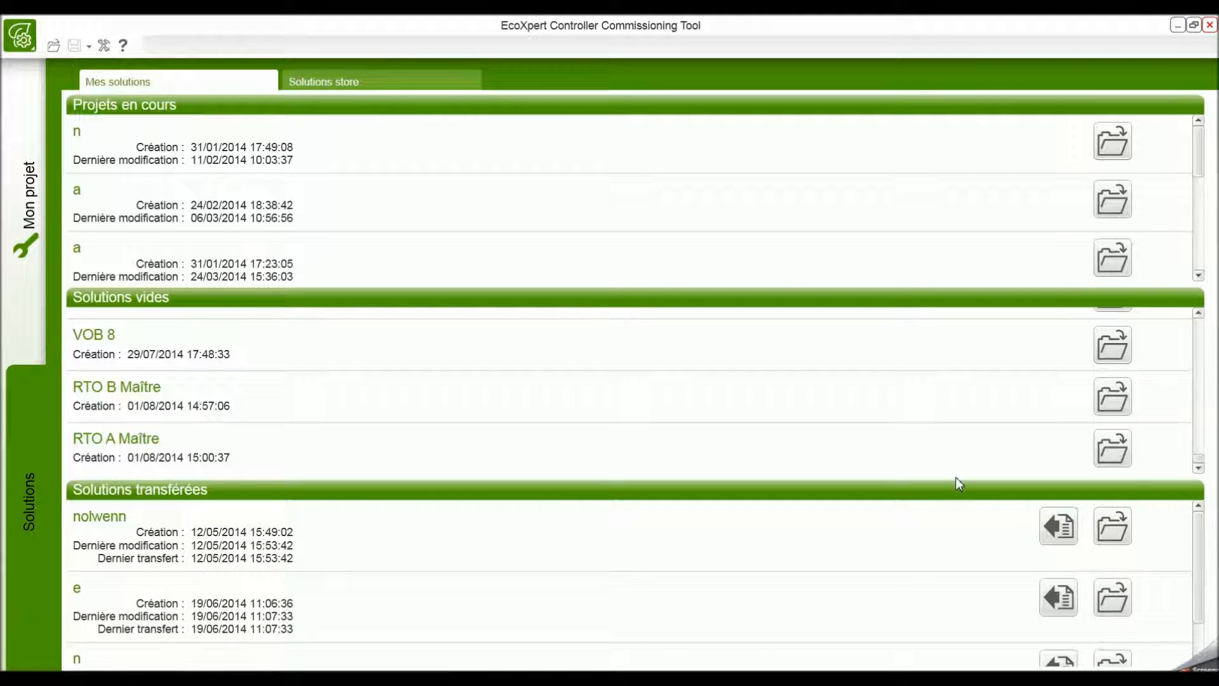
click(1111, 453)
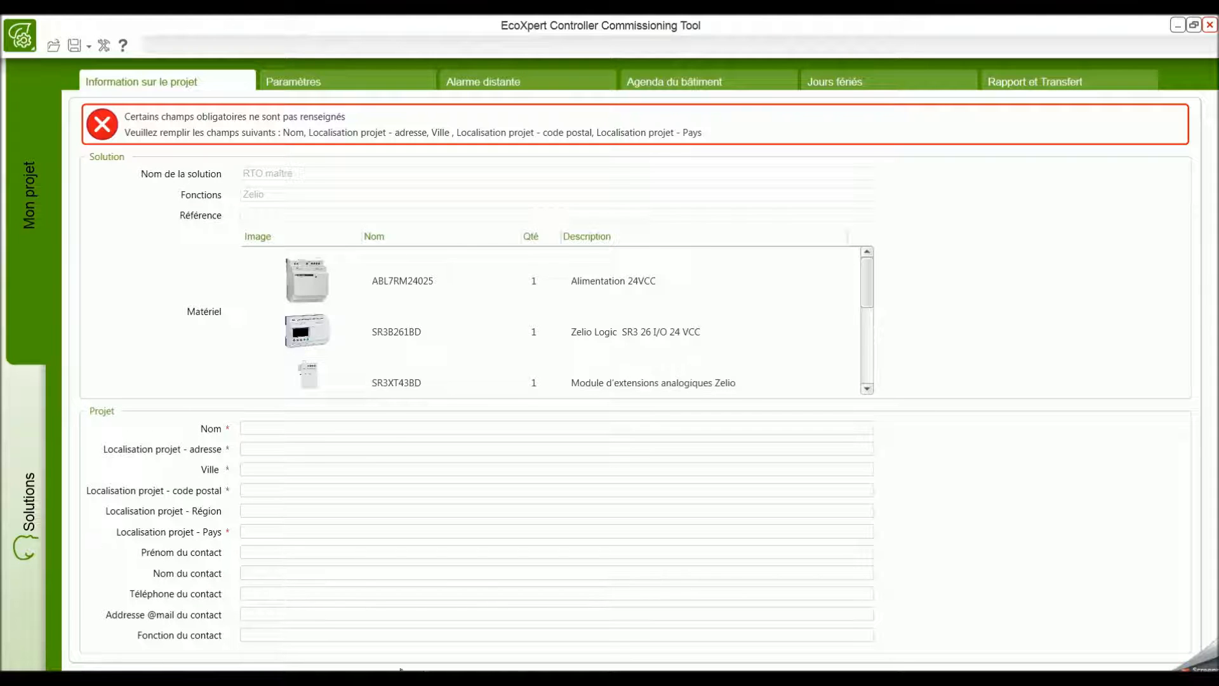
Step: Name the project Démo, fill in its address, city and postal code, and set the country to France
click(259, 426)
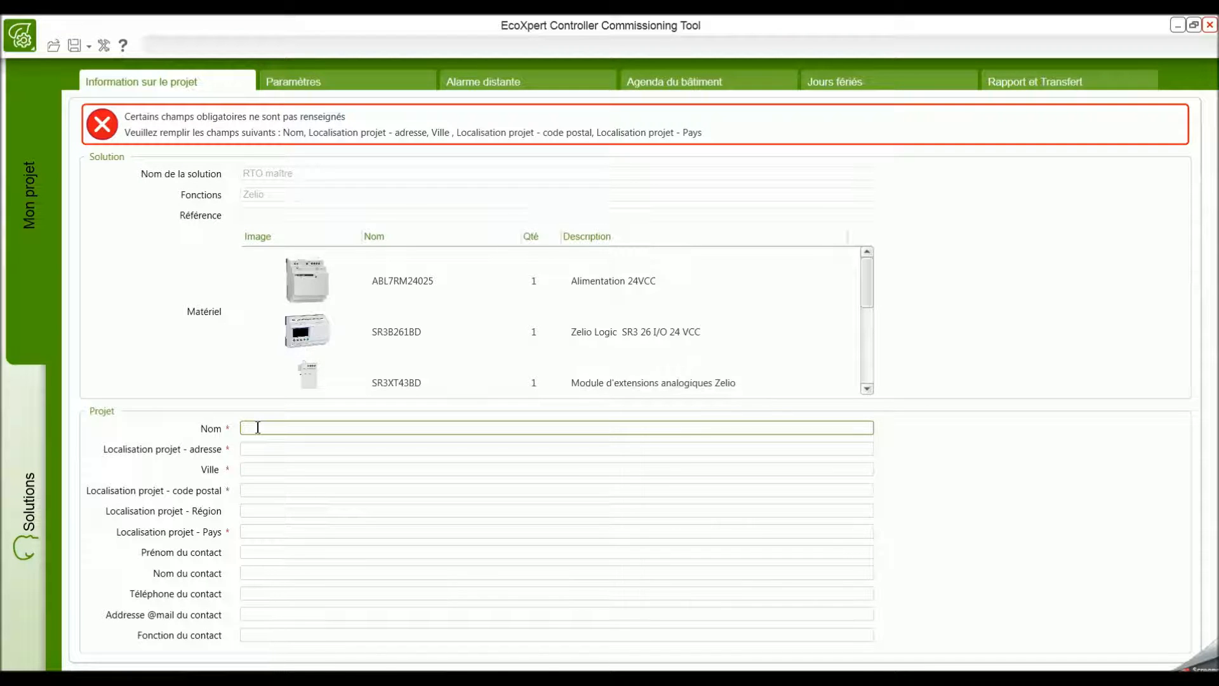
text(Démo)
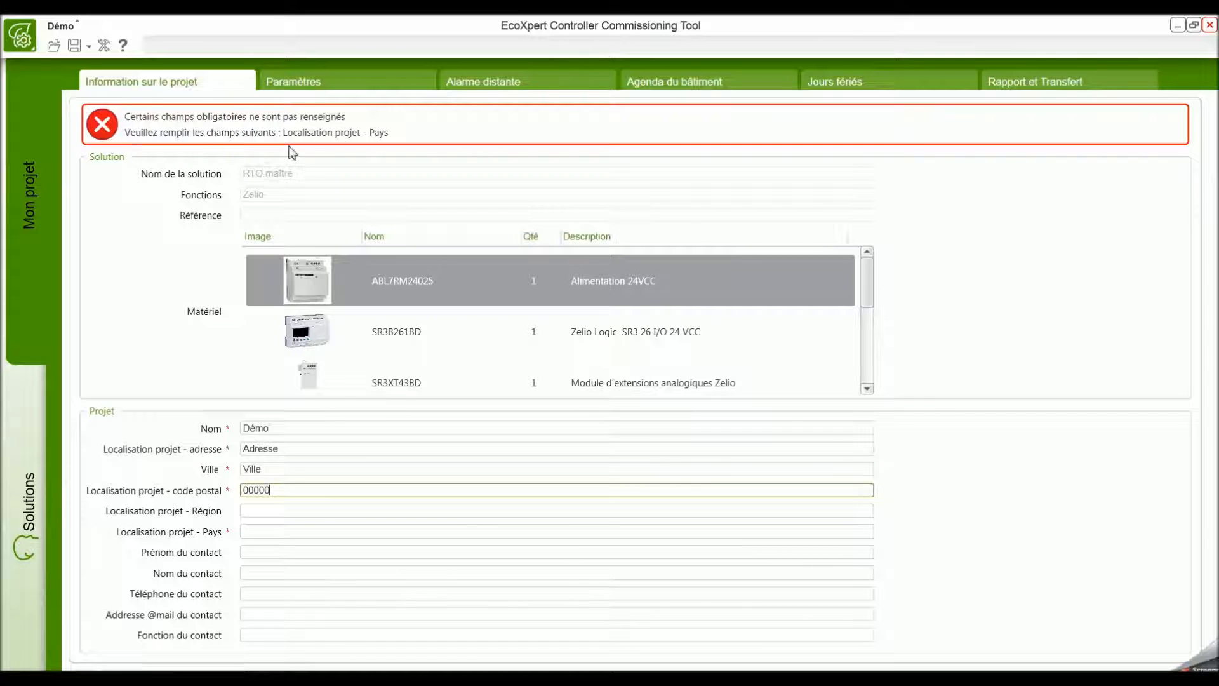
click(252, 532)
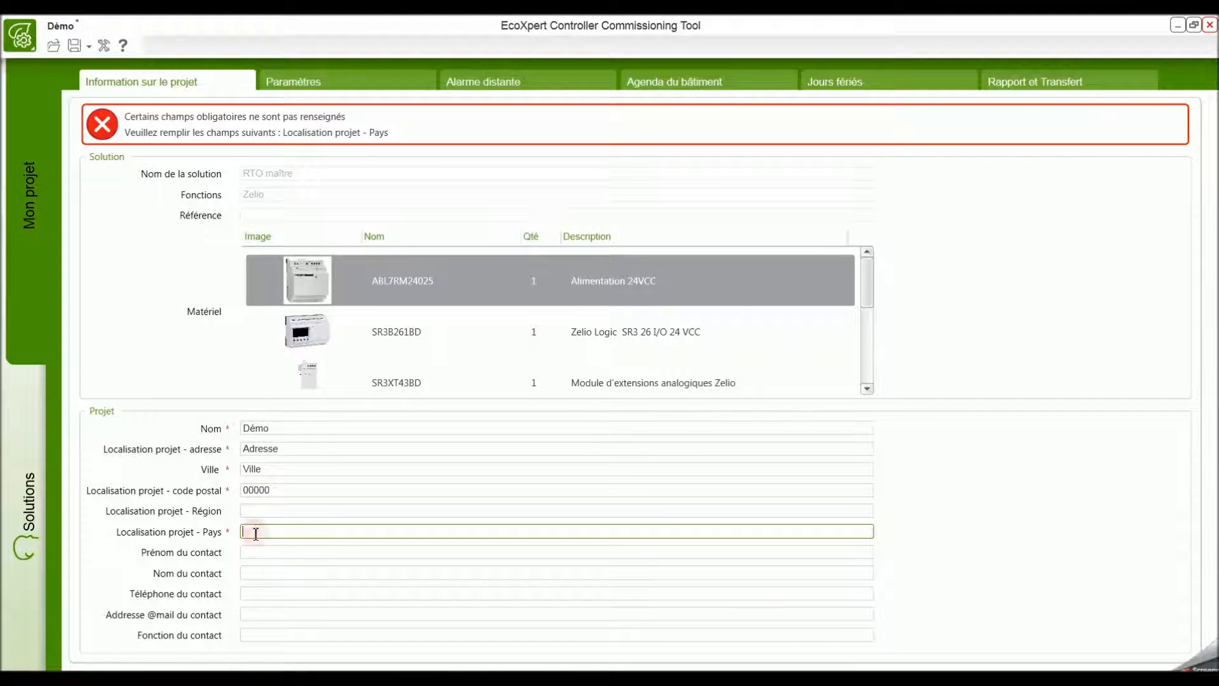
text(F)
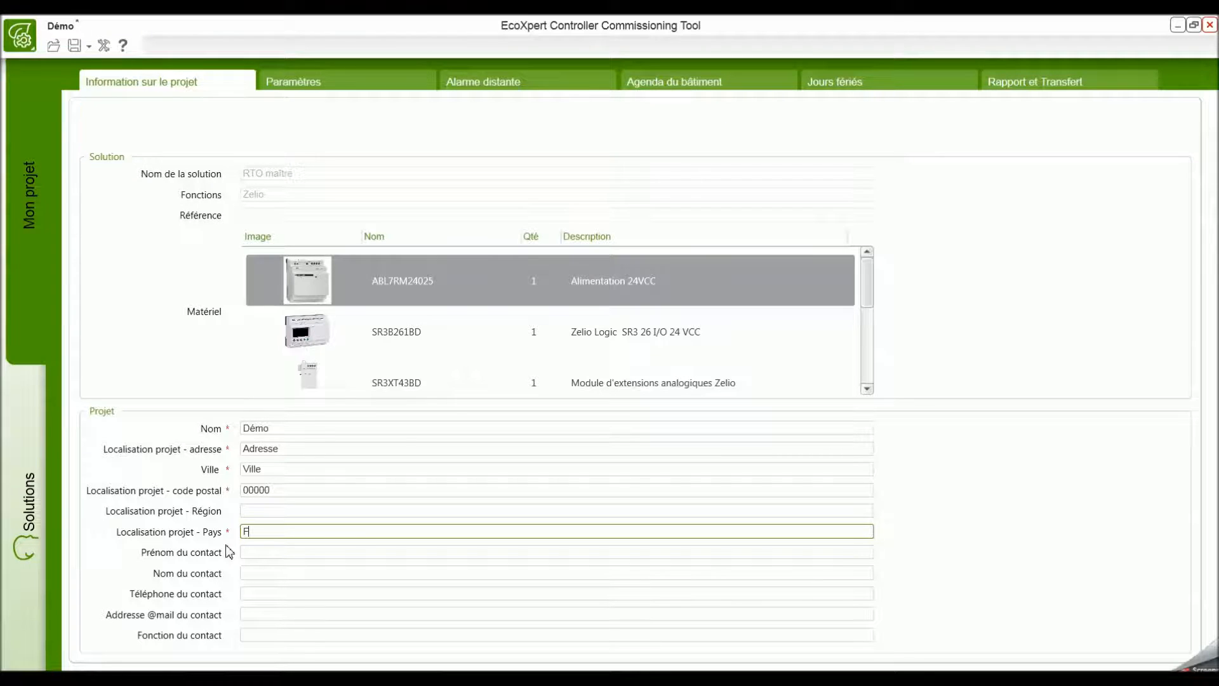
text(rance)
click(223, 381)
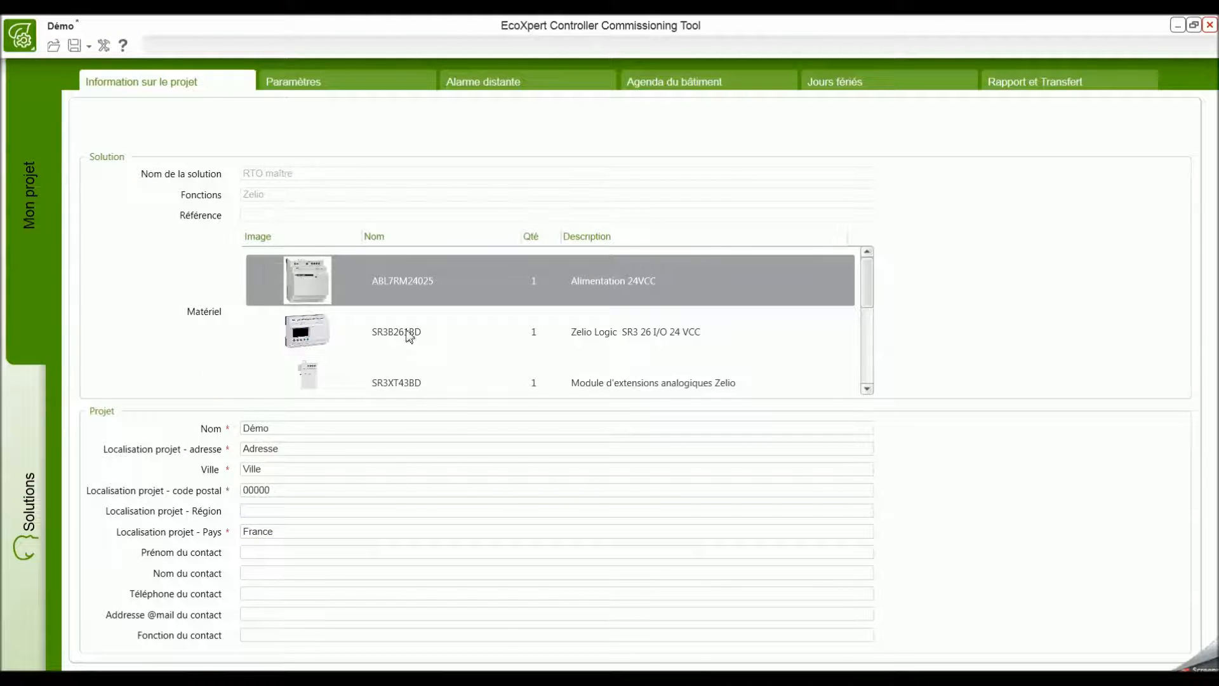
Step: Save the Démo project and reopen it from the projects in progress in Mes solutions
drag(871, 295, 299, 446)
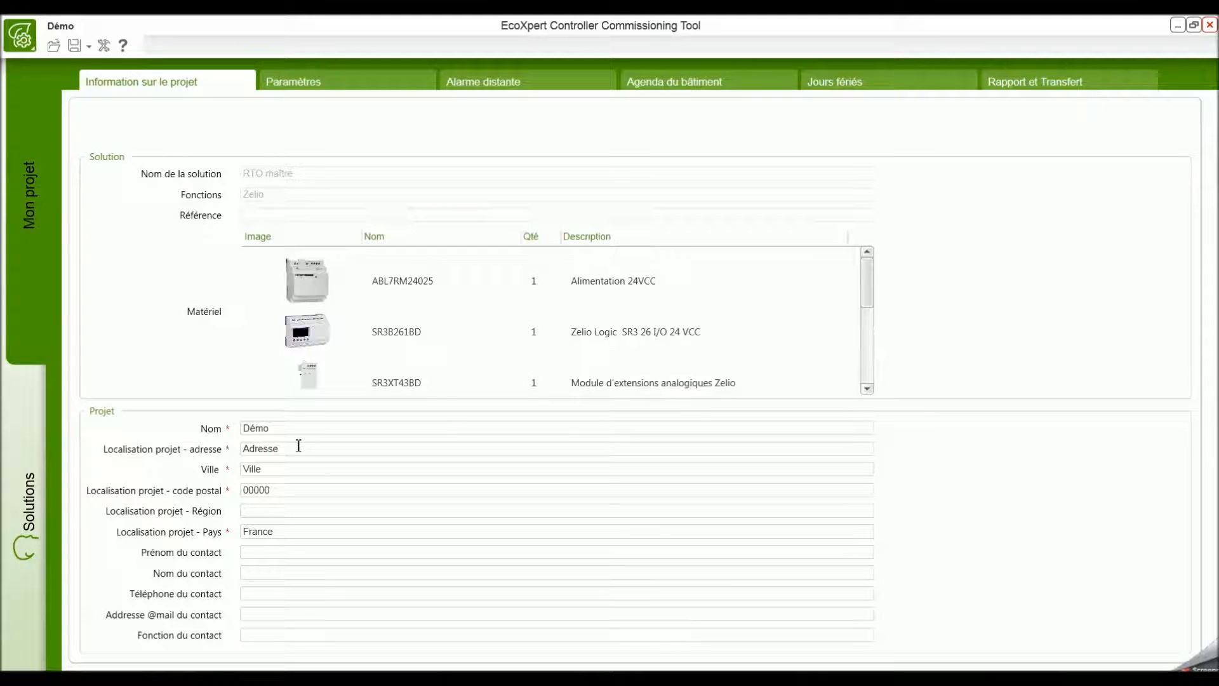
drag(296, 427, 244, 428)
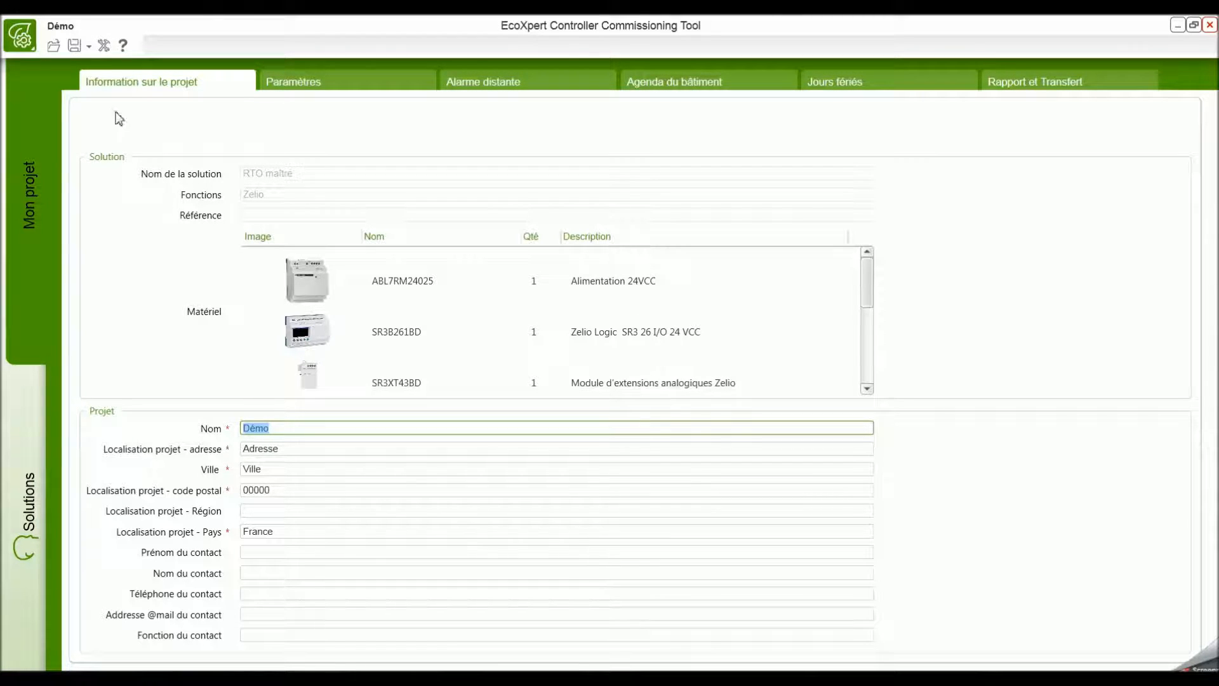
click(75, 48)
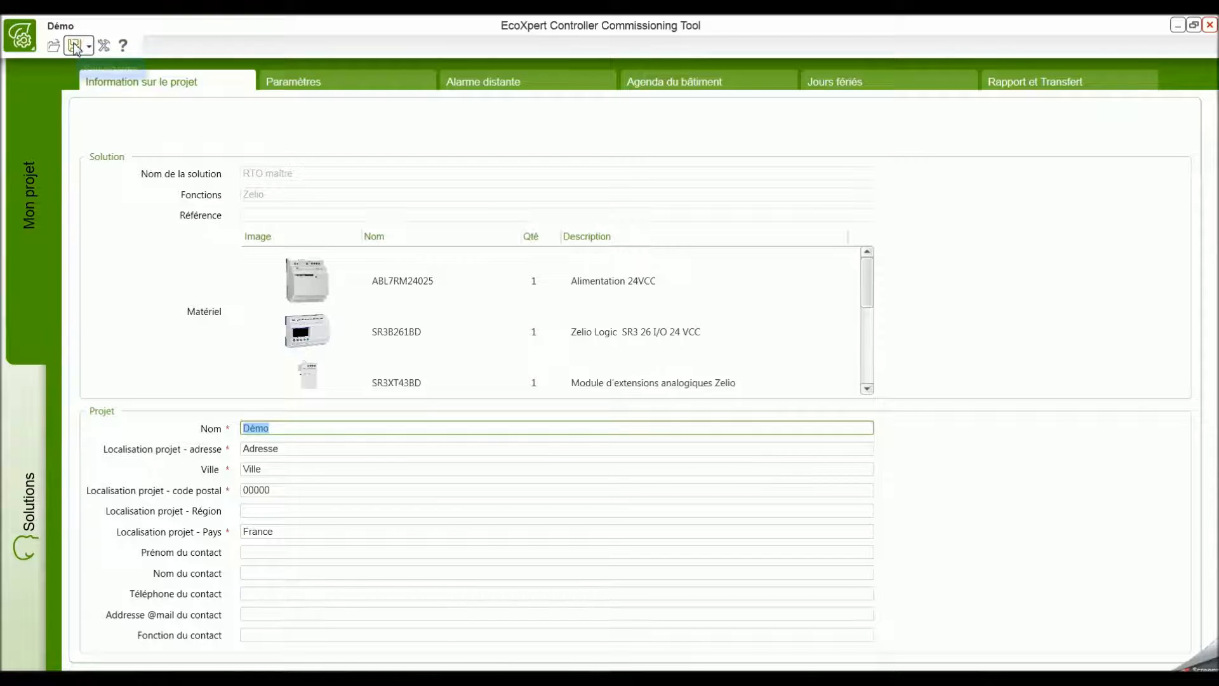
click(25, 418)
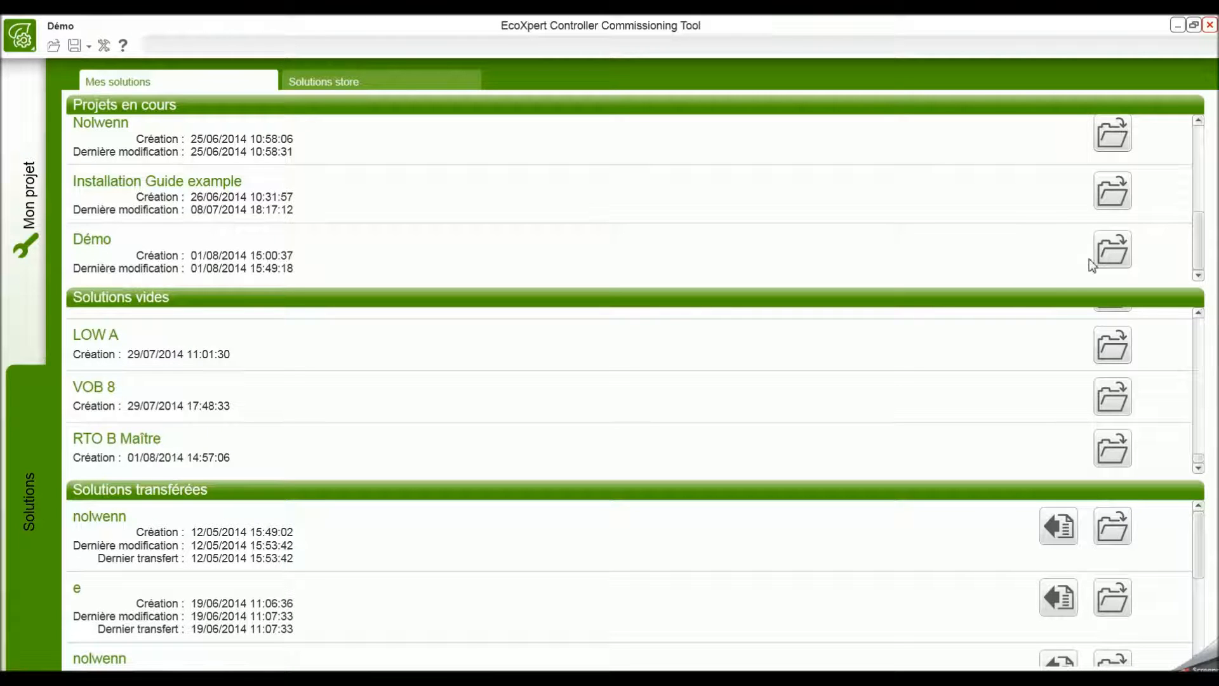
click(1109, 250)
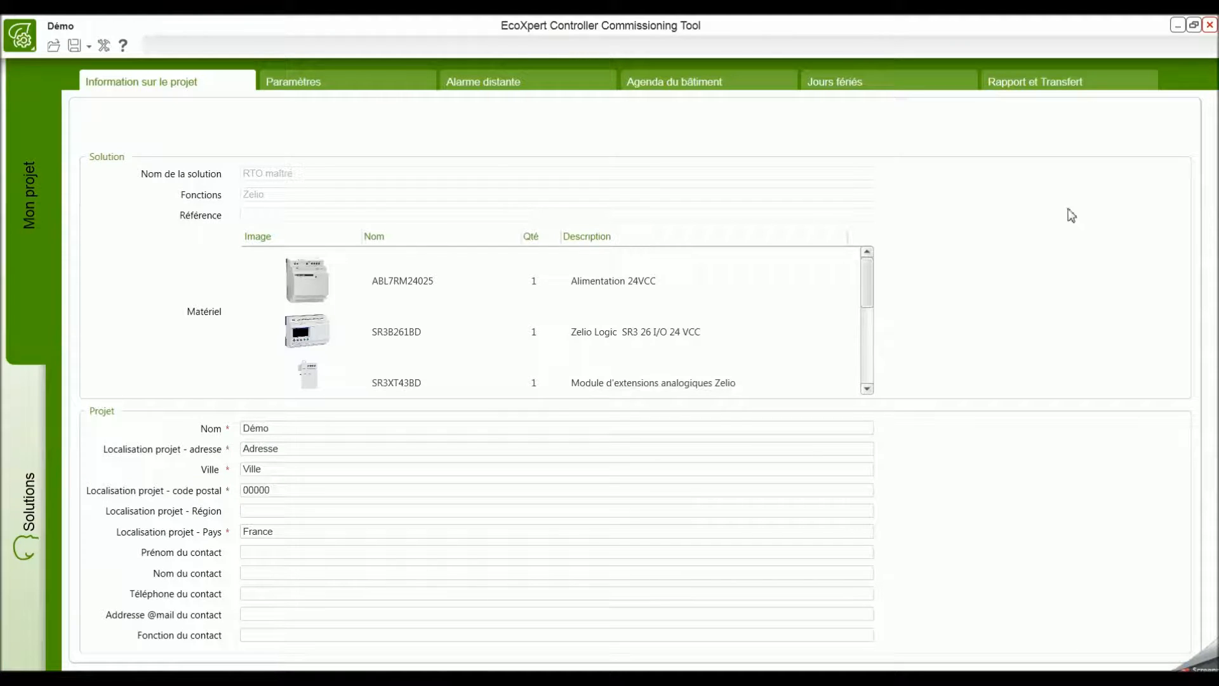
Step: In the project parameters, set Début de période de chauffe to avril and Consigne T°C - pièce 1 to 24 °C
click(283, 87)
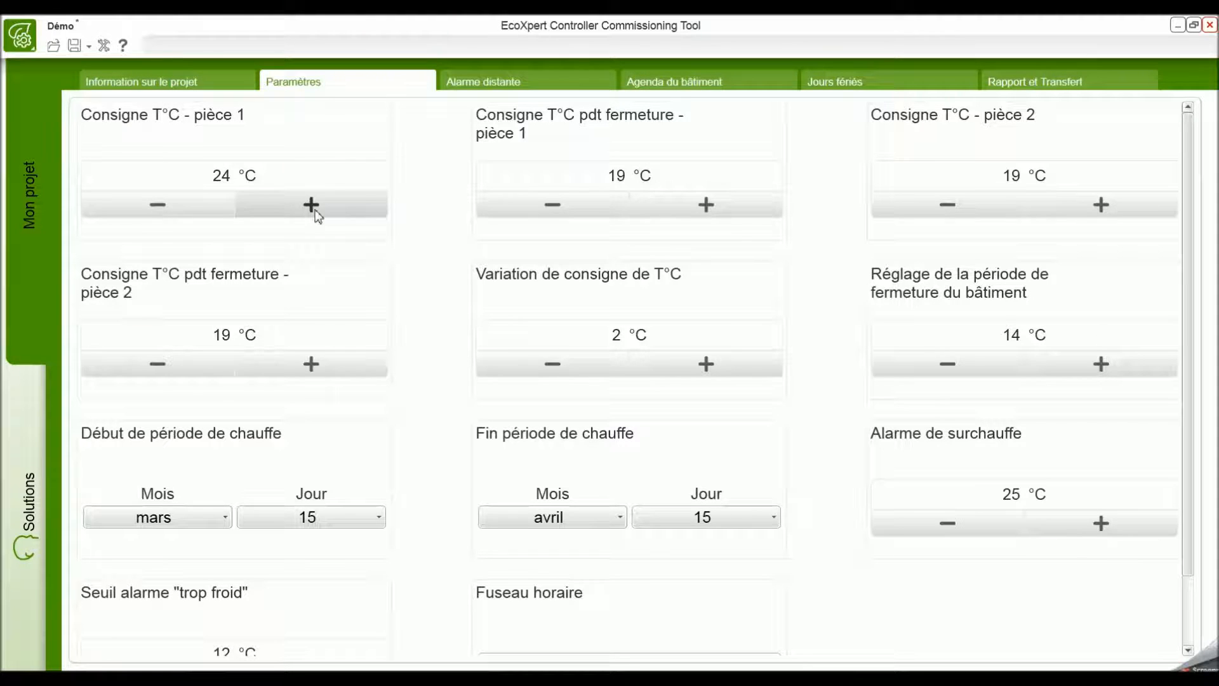
click(202, 208)
click(201, 208)
click(210, 208)
click(275, 207)
click(208, 207)
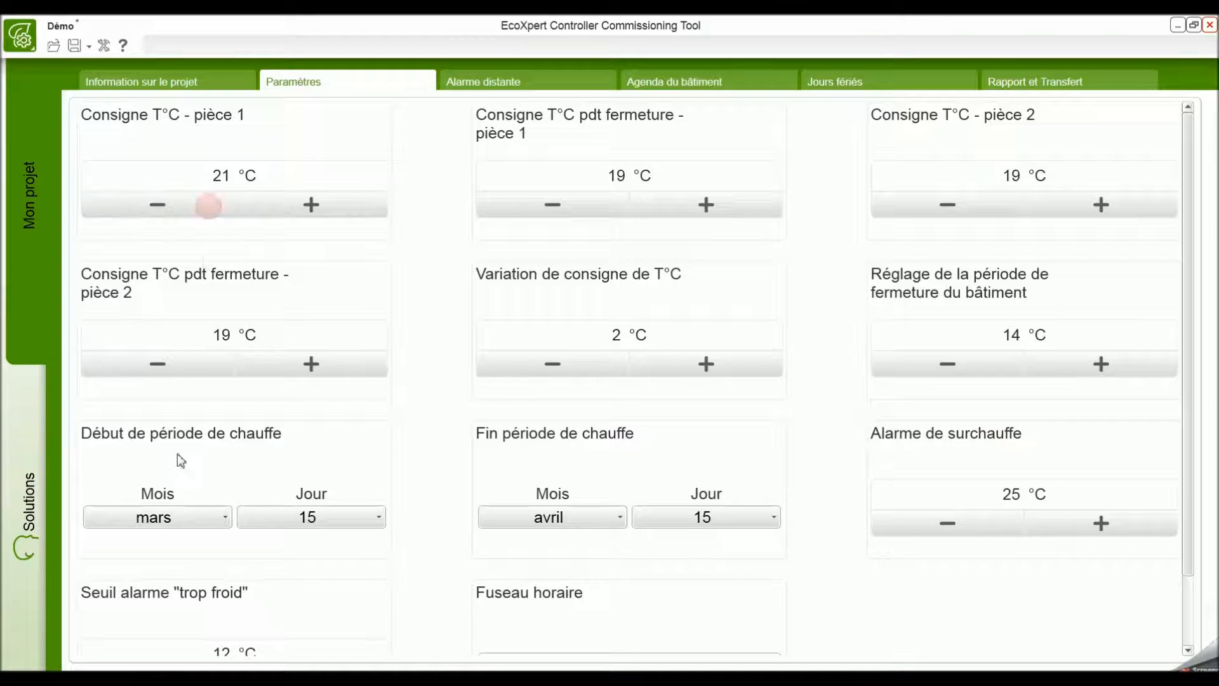
click(158, 517)
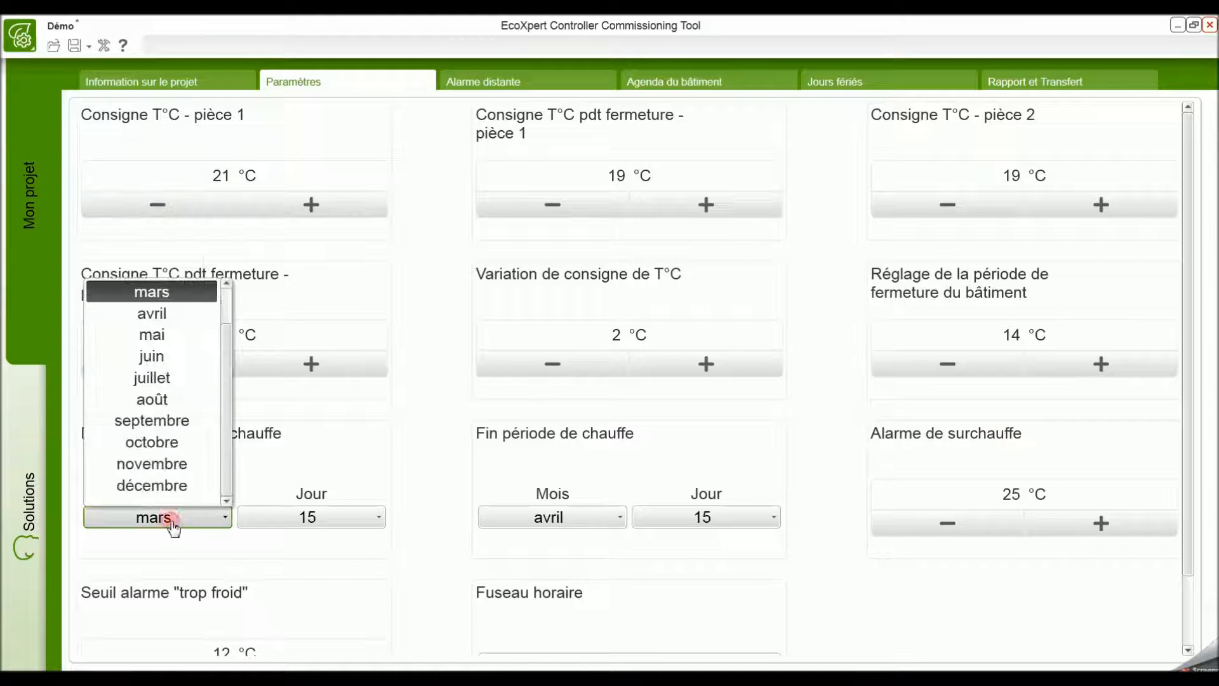
click(166, 313)
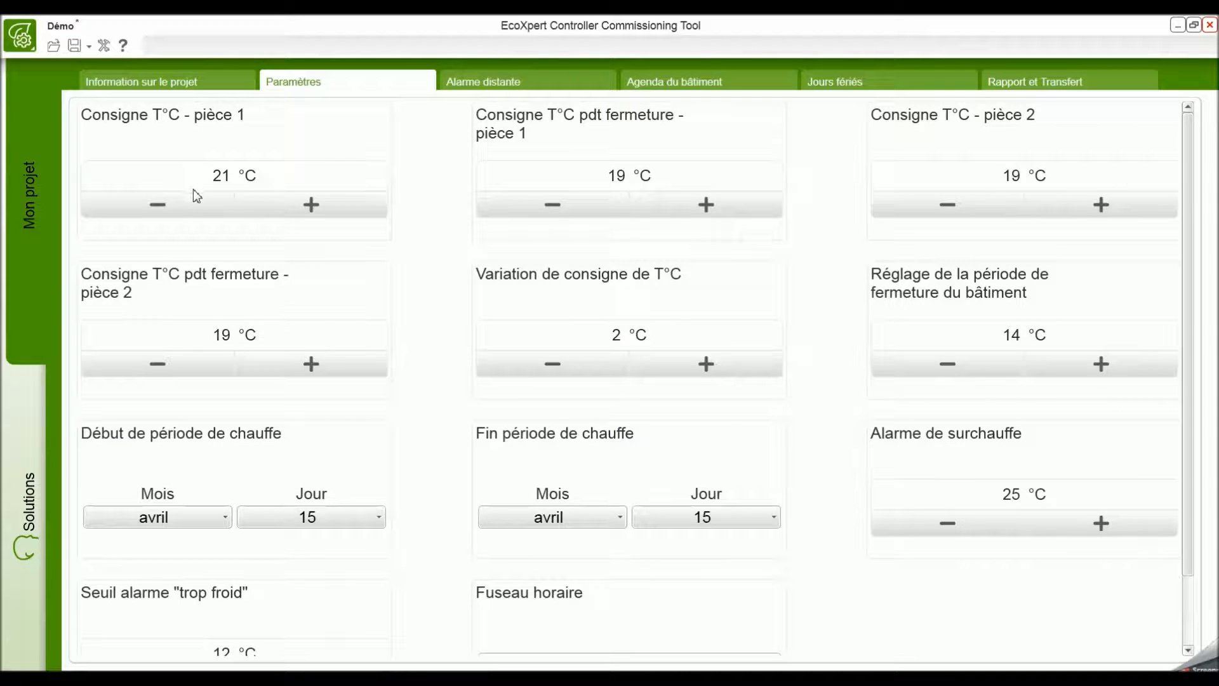
click(295, 207)
Step: Draw building agenda slots of about 07:15 to 21:15 on lundi and mardi and about 07:30 to 21:15 on mercredi
click(669, 85)
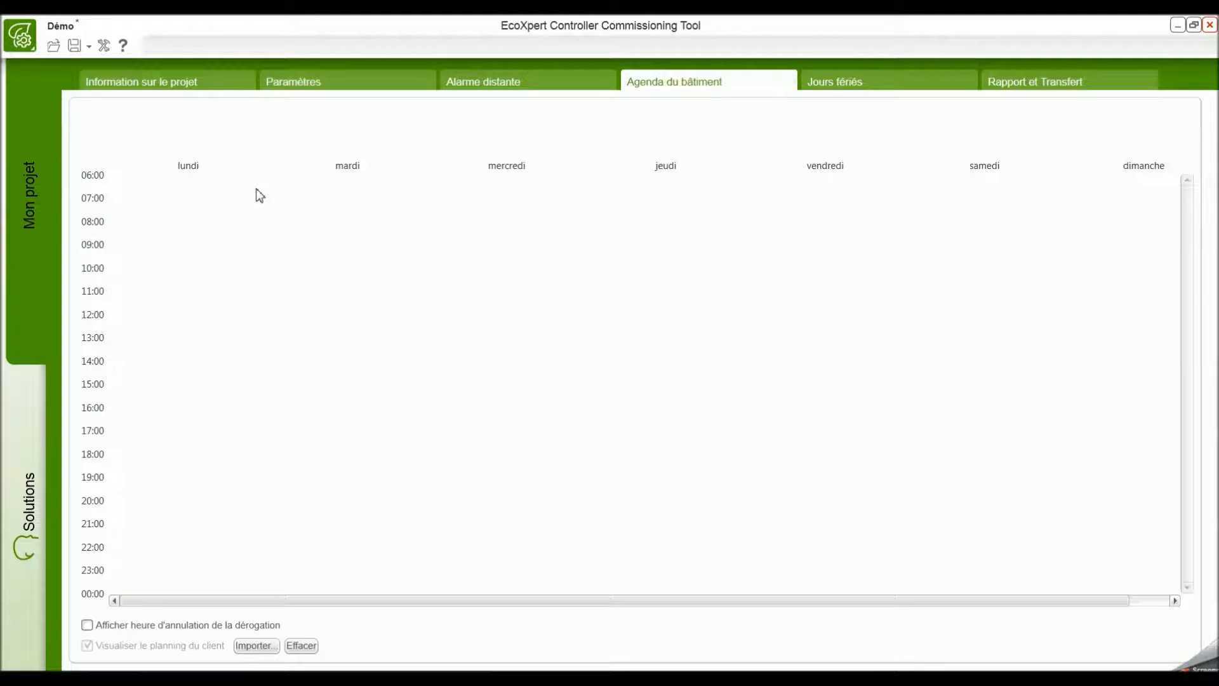
drag(162, 209, 194, 532)
drag(299, 210, 288, 538)
drag(448, 212, 441, 541)
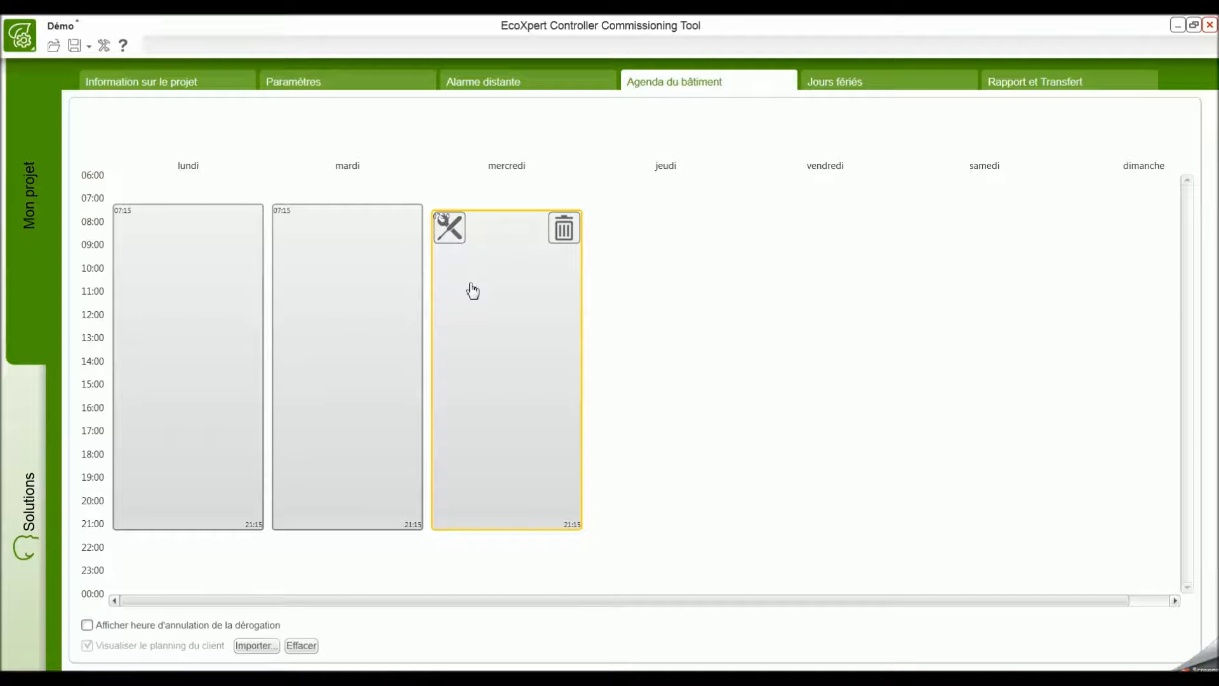
Step: Edit the mercredi slot so that it ends at 18:15
click(449, 230)
click(671, 342)
click(672, 342)
click(673, 342)
click(632, 438)
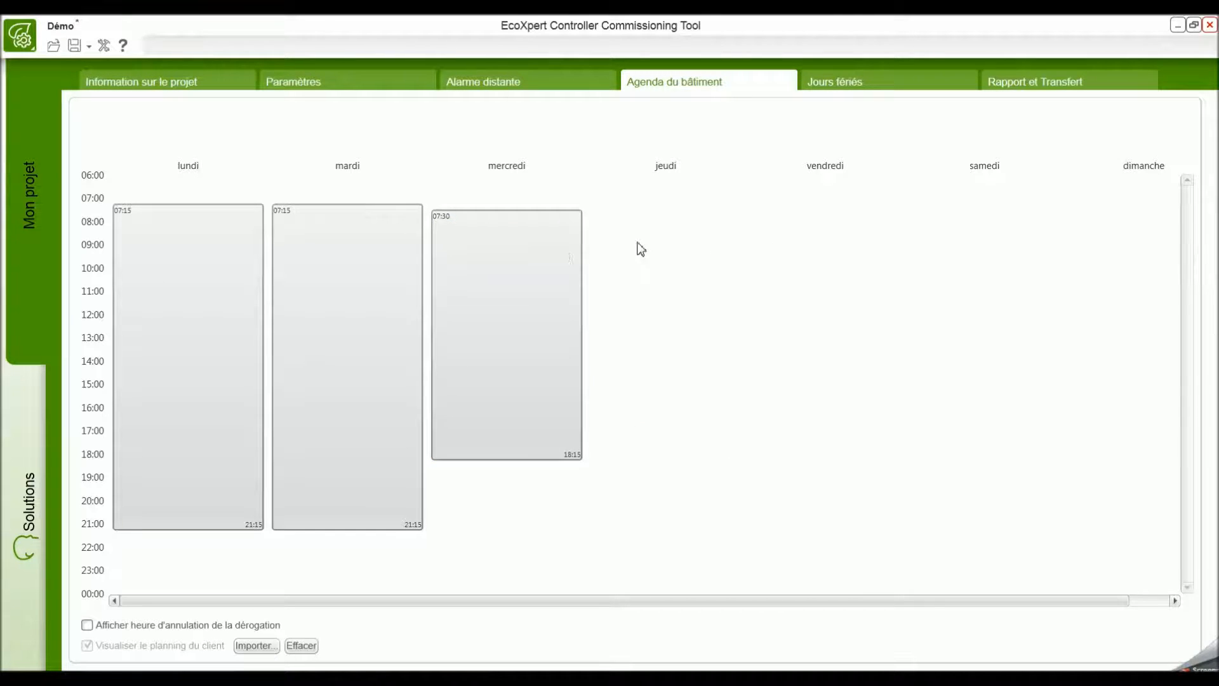
Step: Delete the mercredi slot, and show the override cancellation time in the agenda and move it to 22:00
click(565, 230)
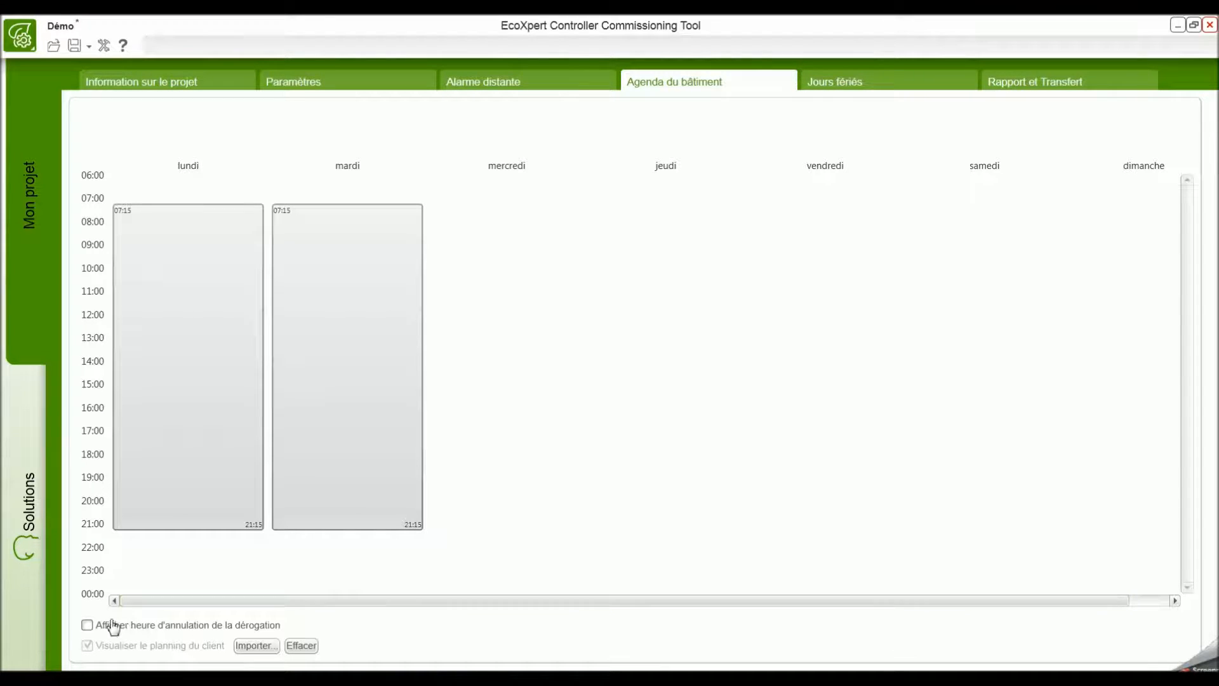
click(88, 625)
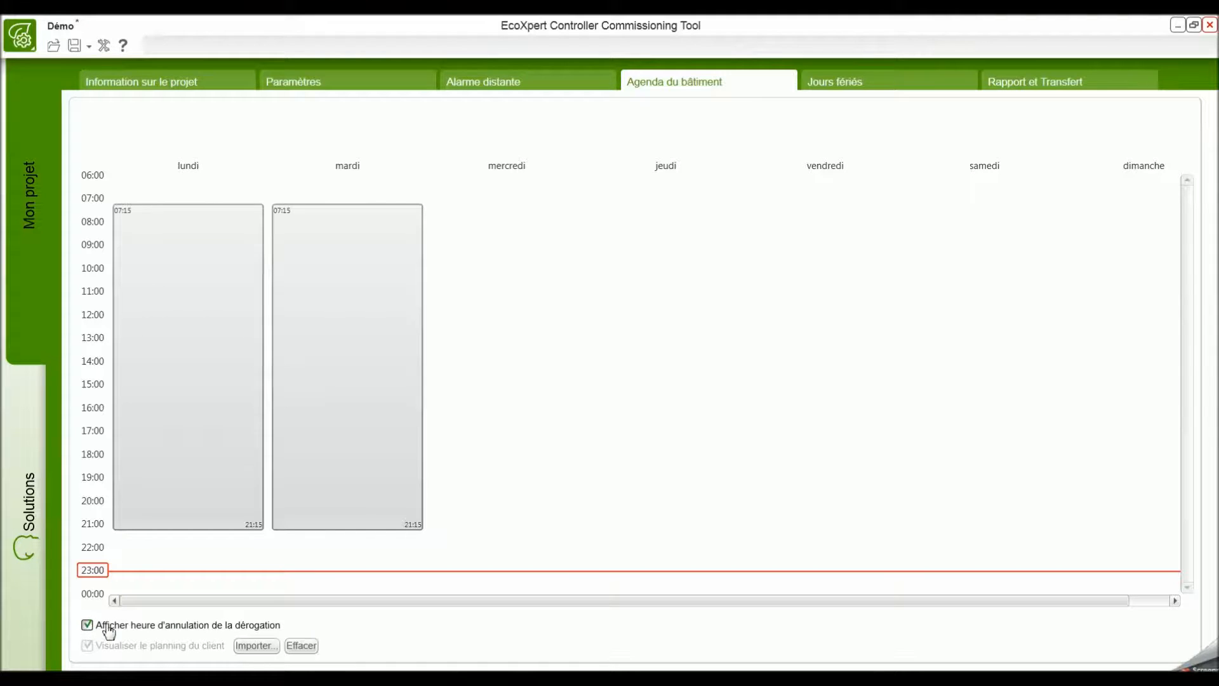
mouse_move(95, 570)
mouse_down()
mouse_move(98, 583)
mouse_move(102, 554)
mouse_up()
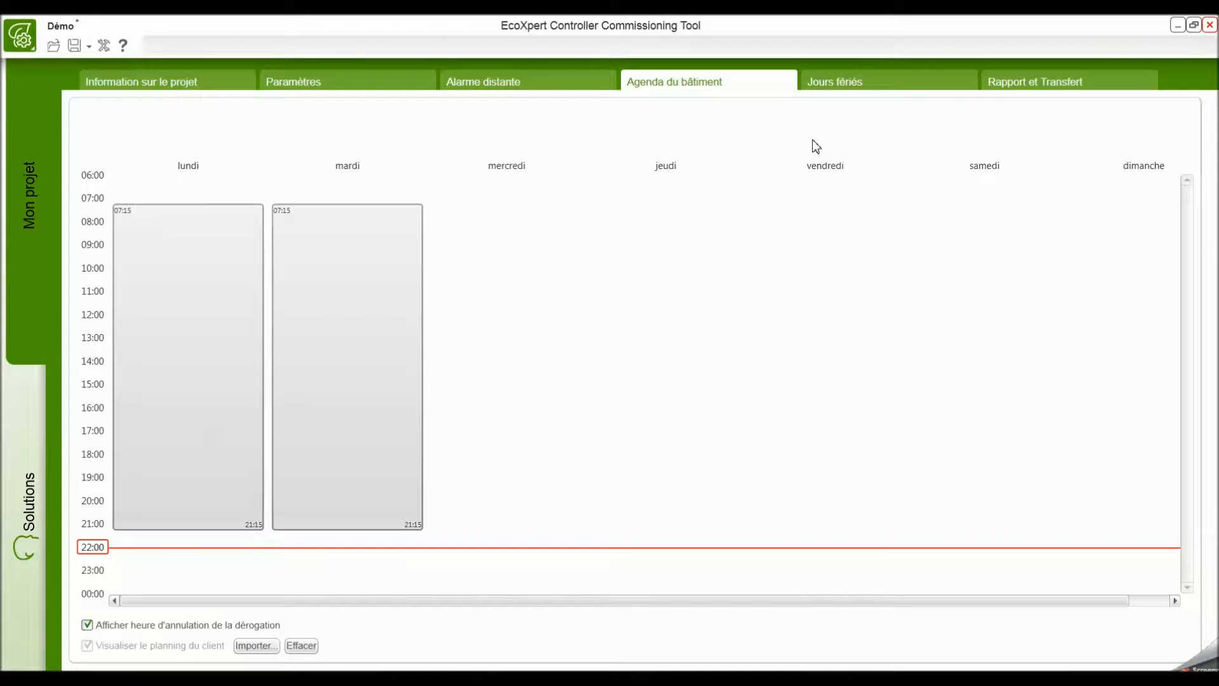
Step: Mark 1 janvier and 25 décembre as public holidays that repeat every year
click(841, 82)
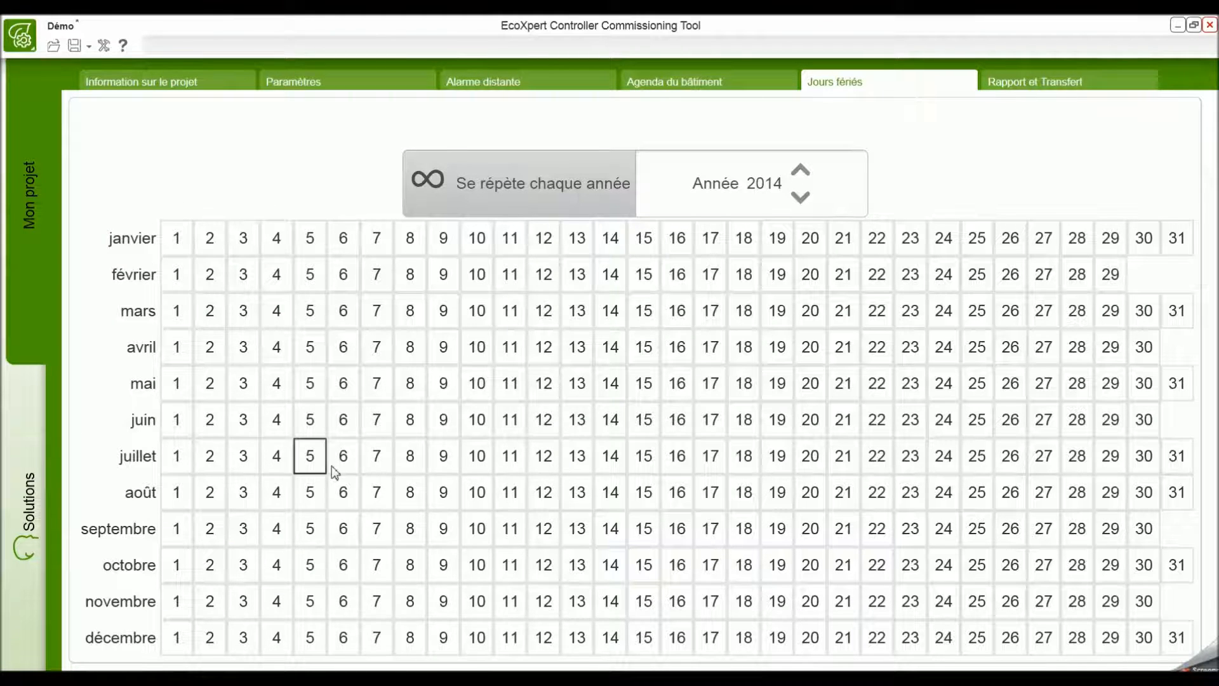
click(178, 243)
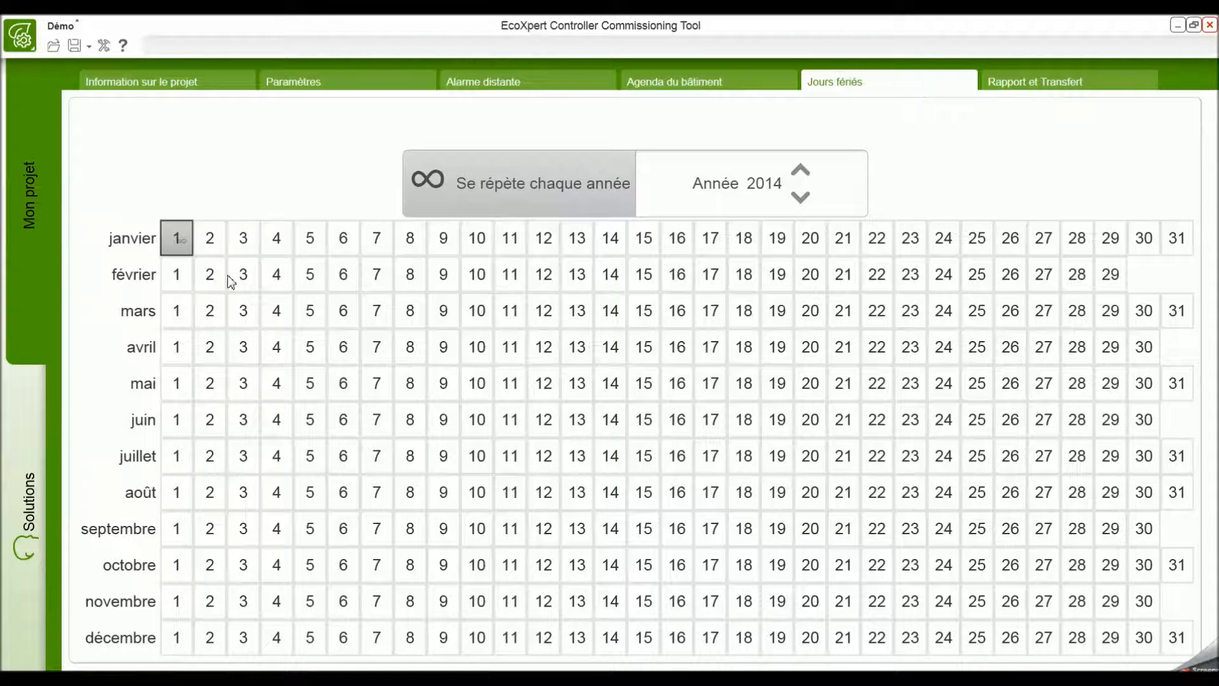
click(975, 638)
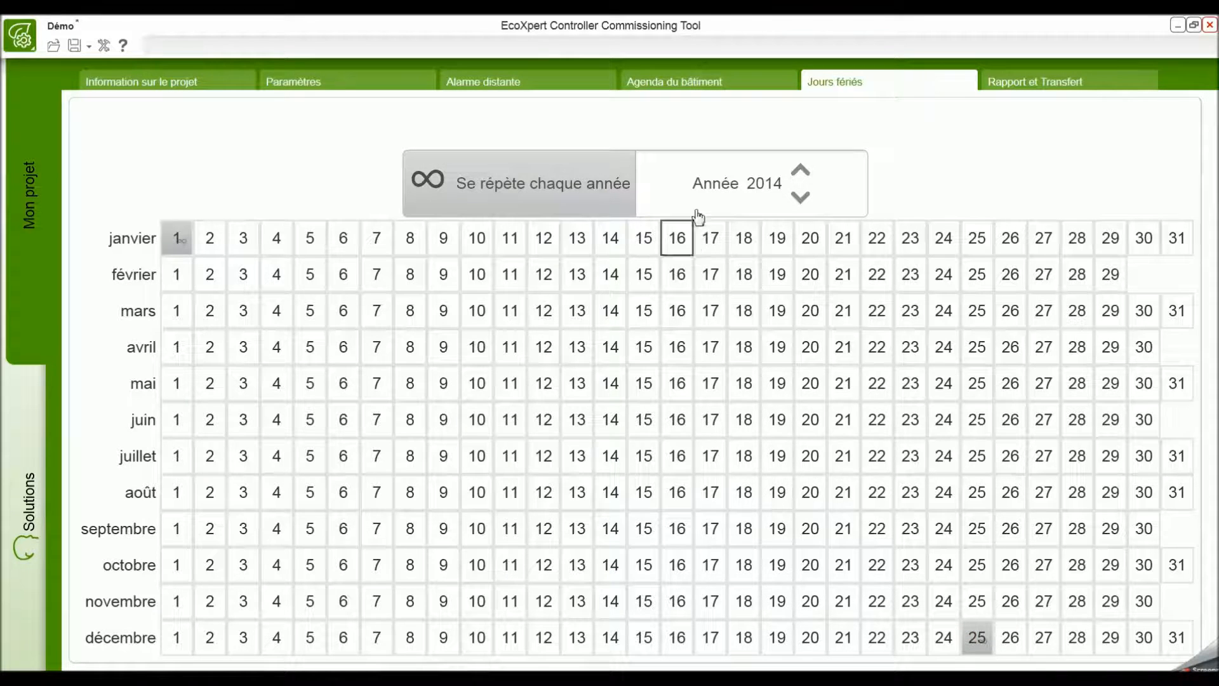
Step: Mark 1 août to 30 septembre as holidays for the year 2015 only, and clear that range again
click(727, 200)
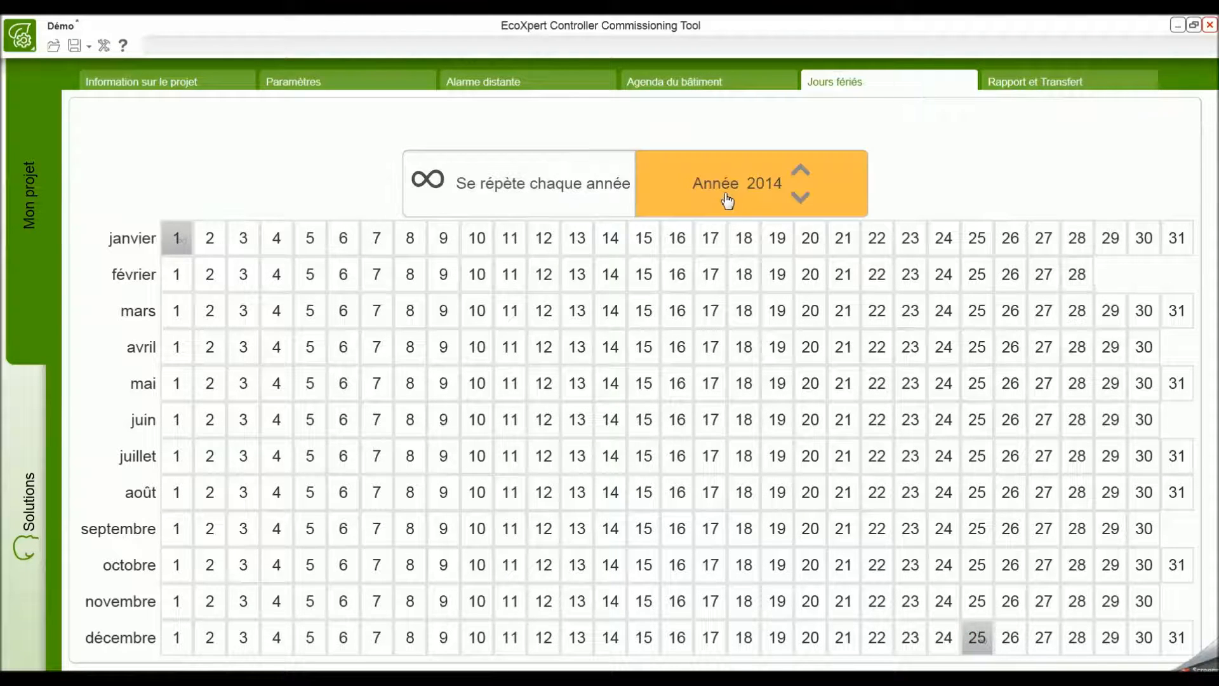
click(799, 170)
click(800, 197)
click(798, 171)
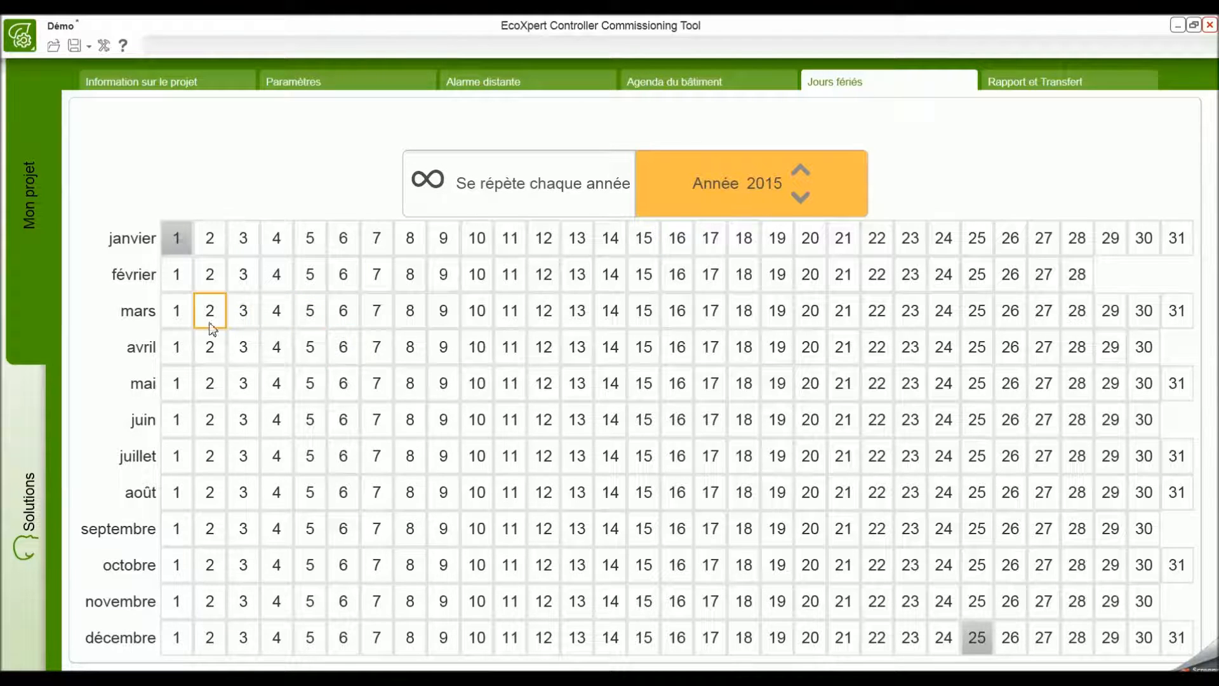
click(180, 498)
drag(184, 504, 1143, 540)
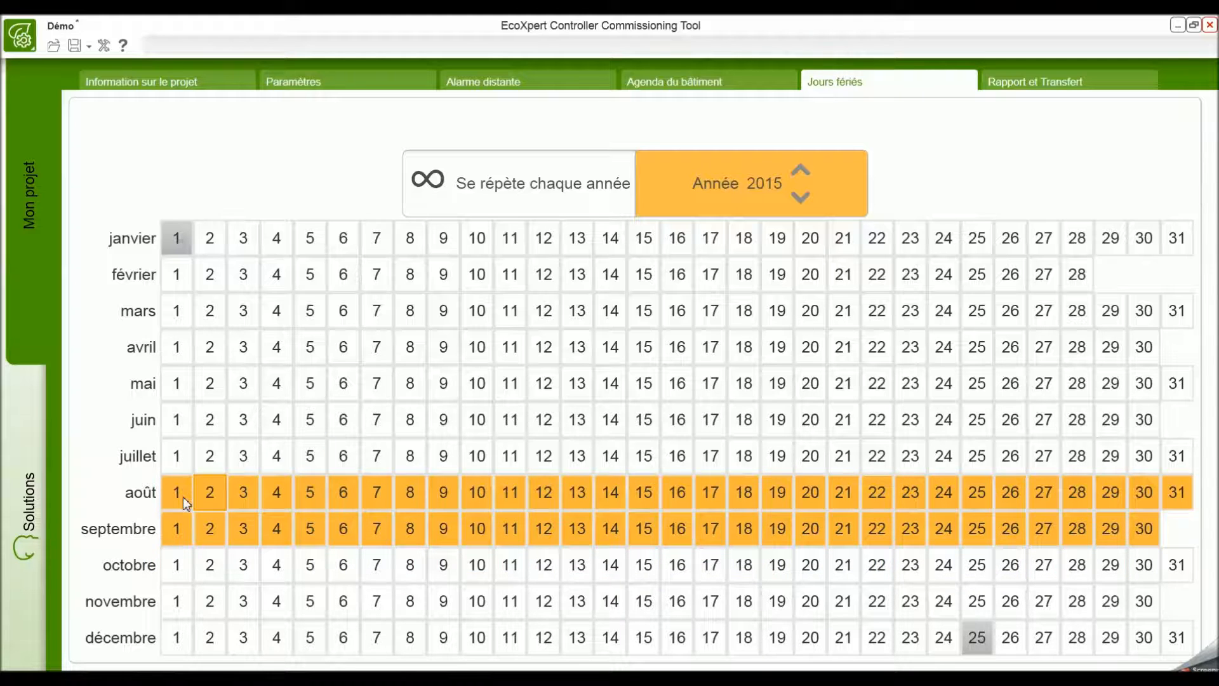
drag(173, 497, 1143, 537)
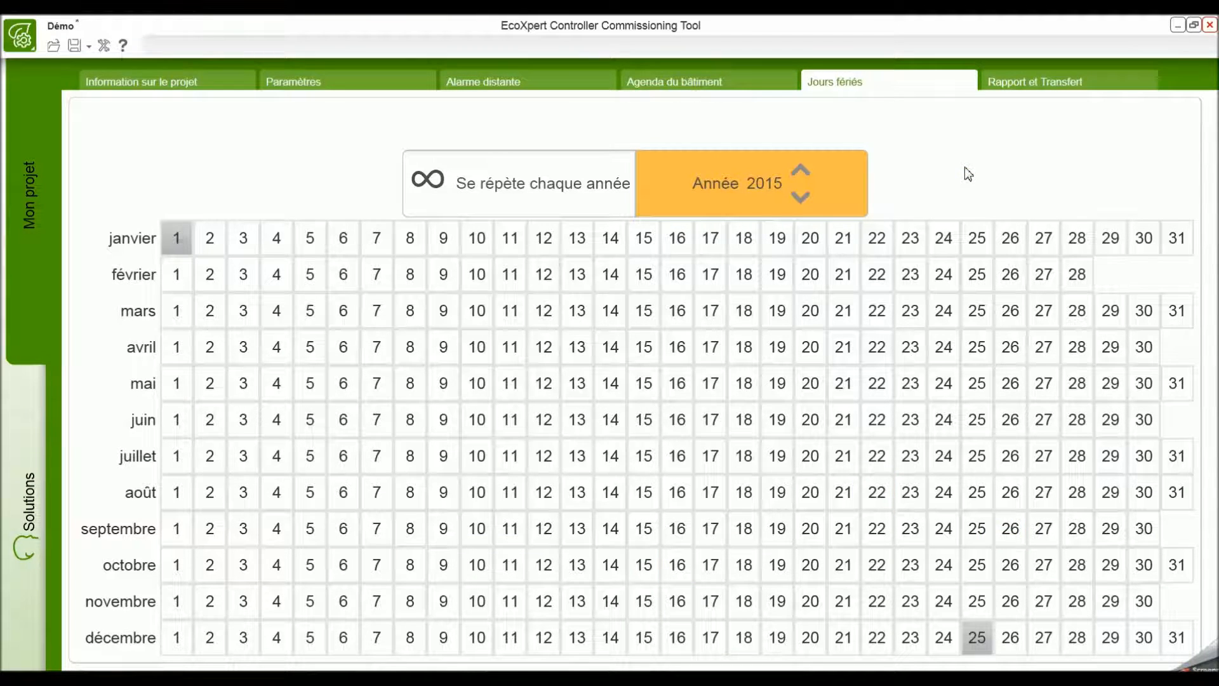
Step: Review the cover page, project and parameter summaries under Rapport et Transfert
click(1037, 89)
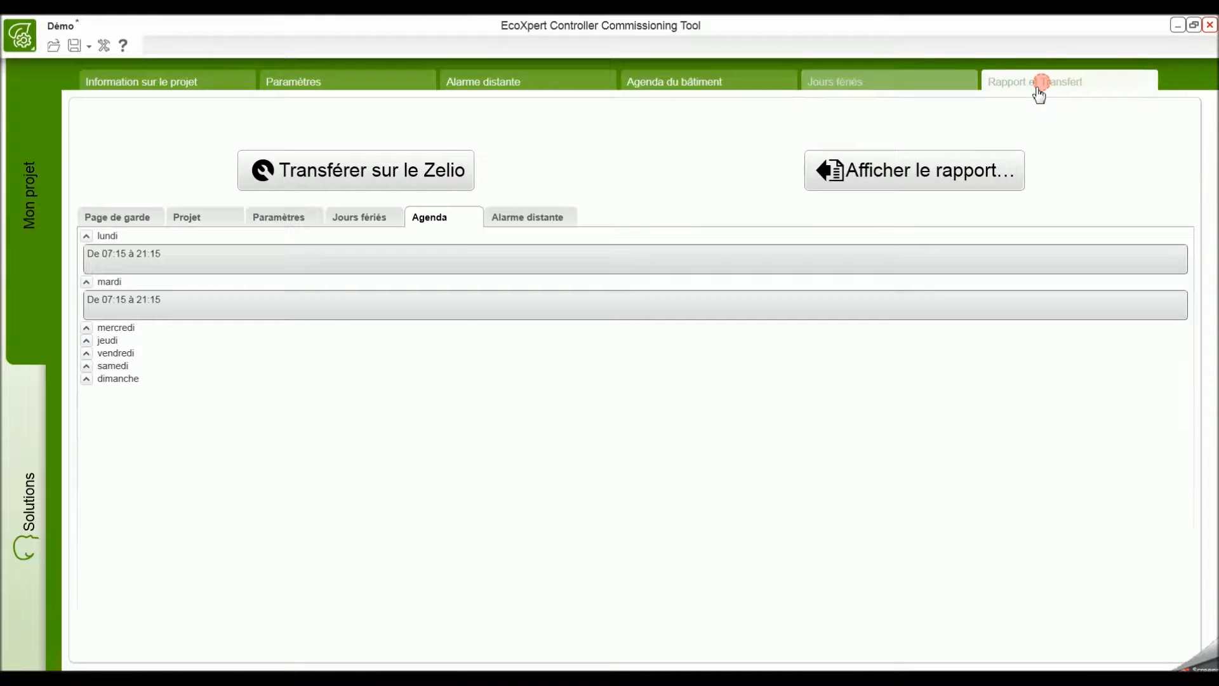
click(122, 219)
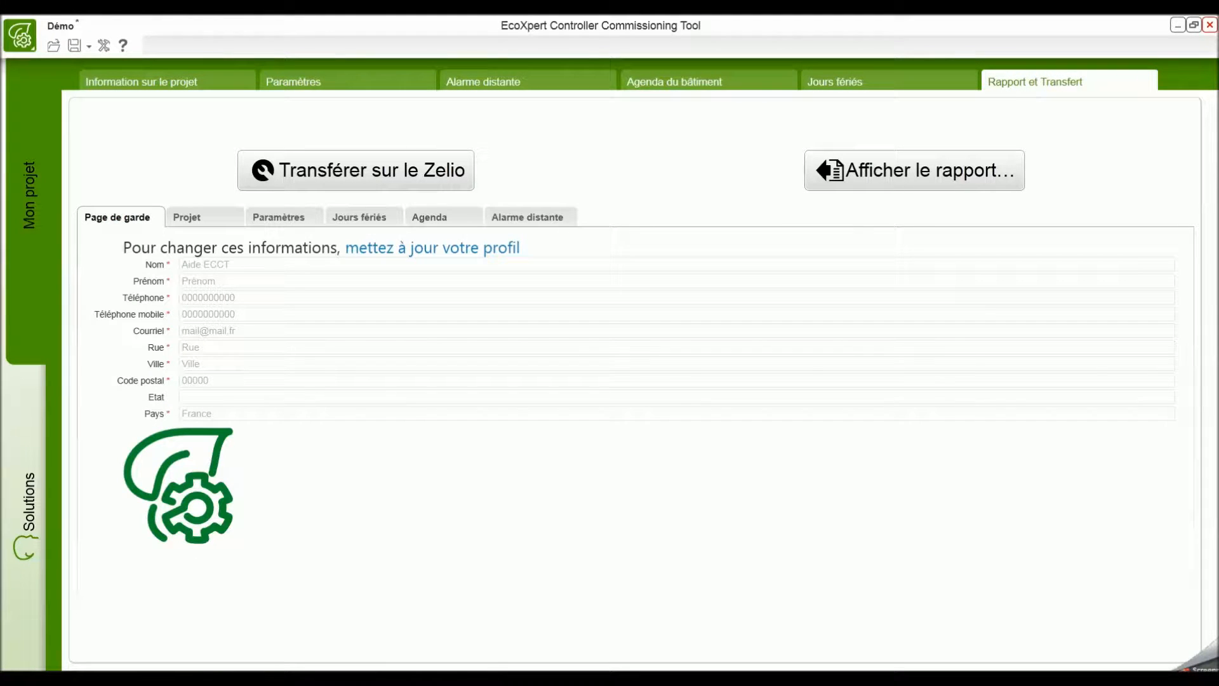
click(217, 221)
click(257, 219)
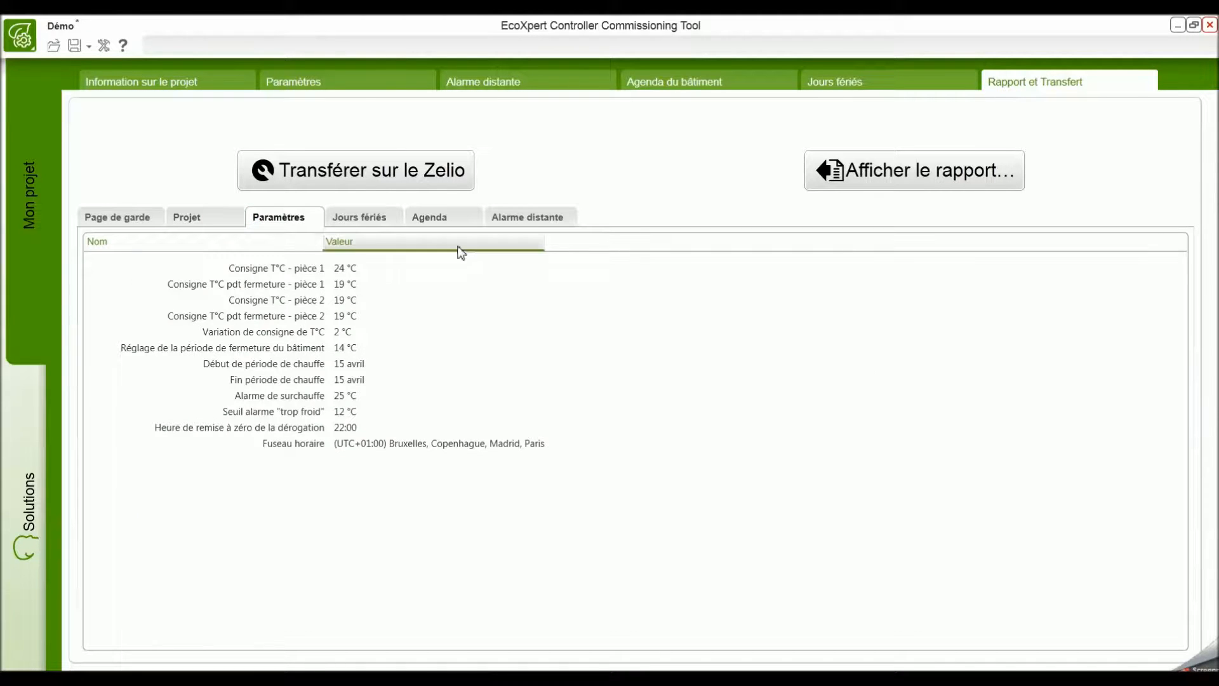
Step: Display the Démo report, look through it as far as the Paramètres section, and close it
click(909, 168)
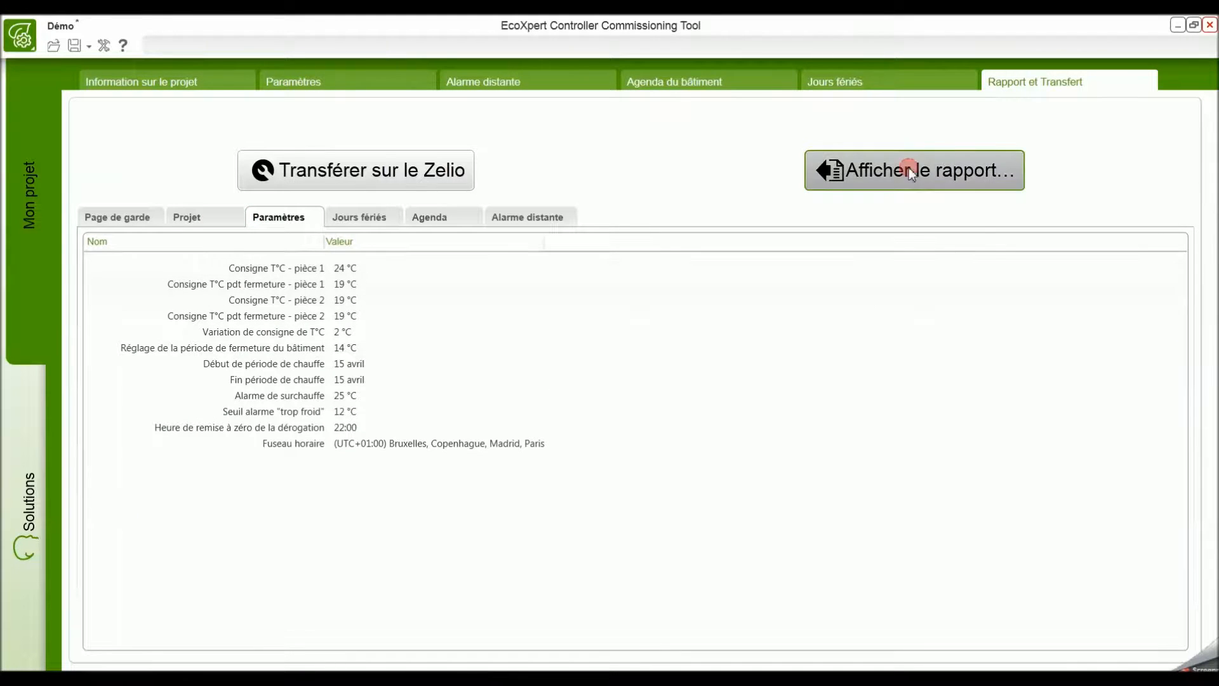
drag(982, 166, 983, 273)
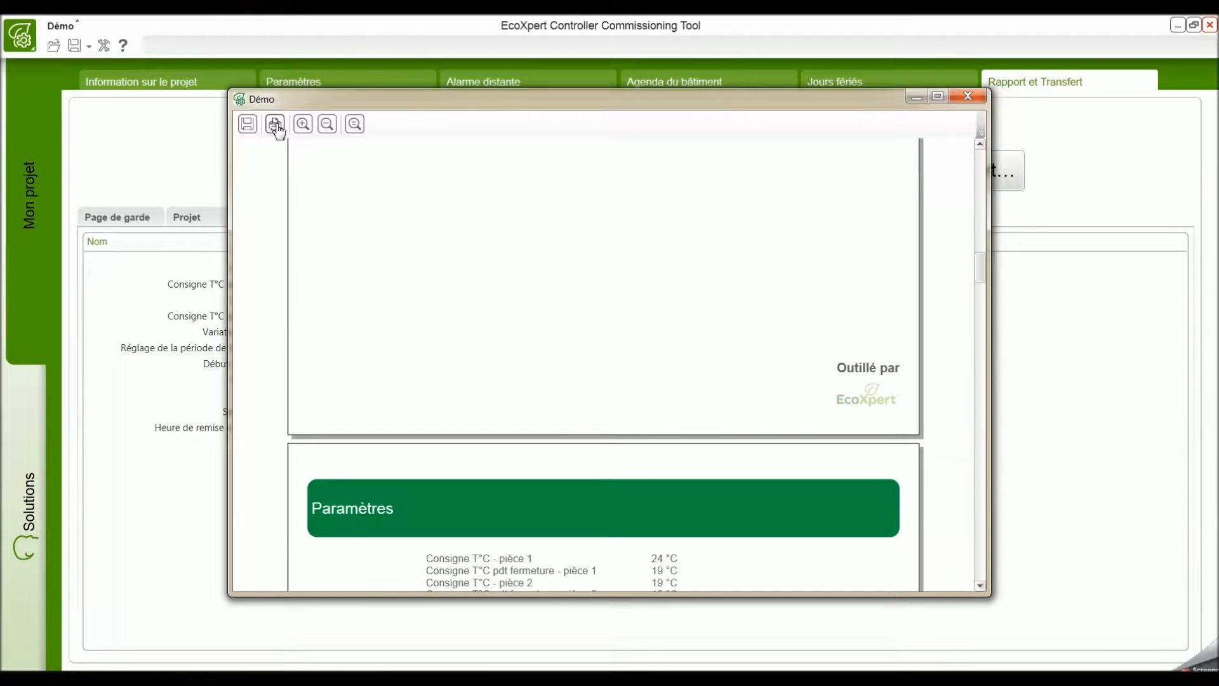
click(967, 95)
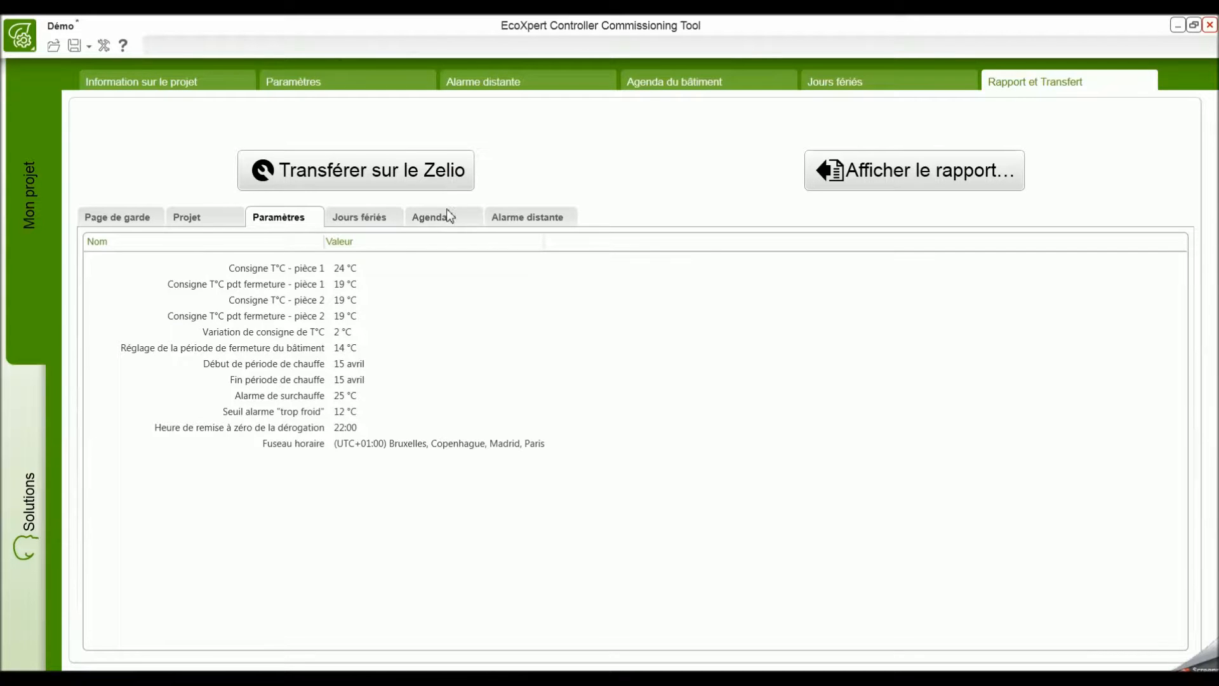
Step: Start a program transfer to the Zelio and enable manual COM port selection to view the available ports
click(308, 184)
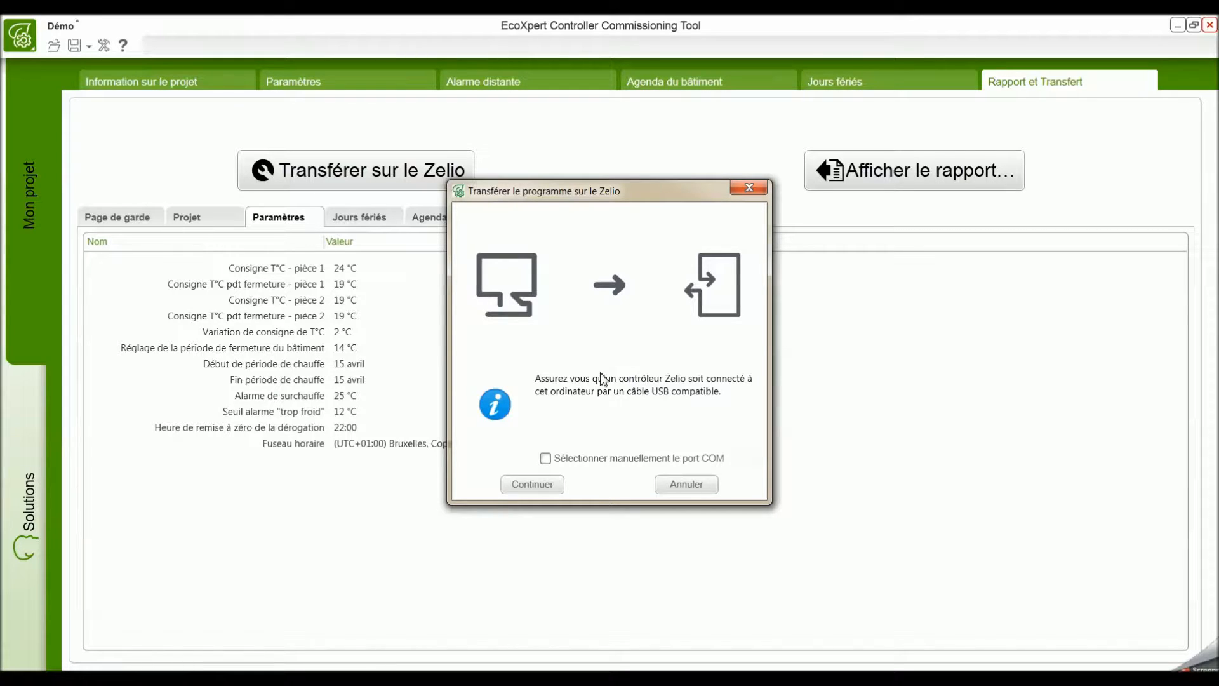
click(545, 458)
click(754, 458)
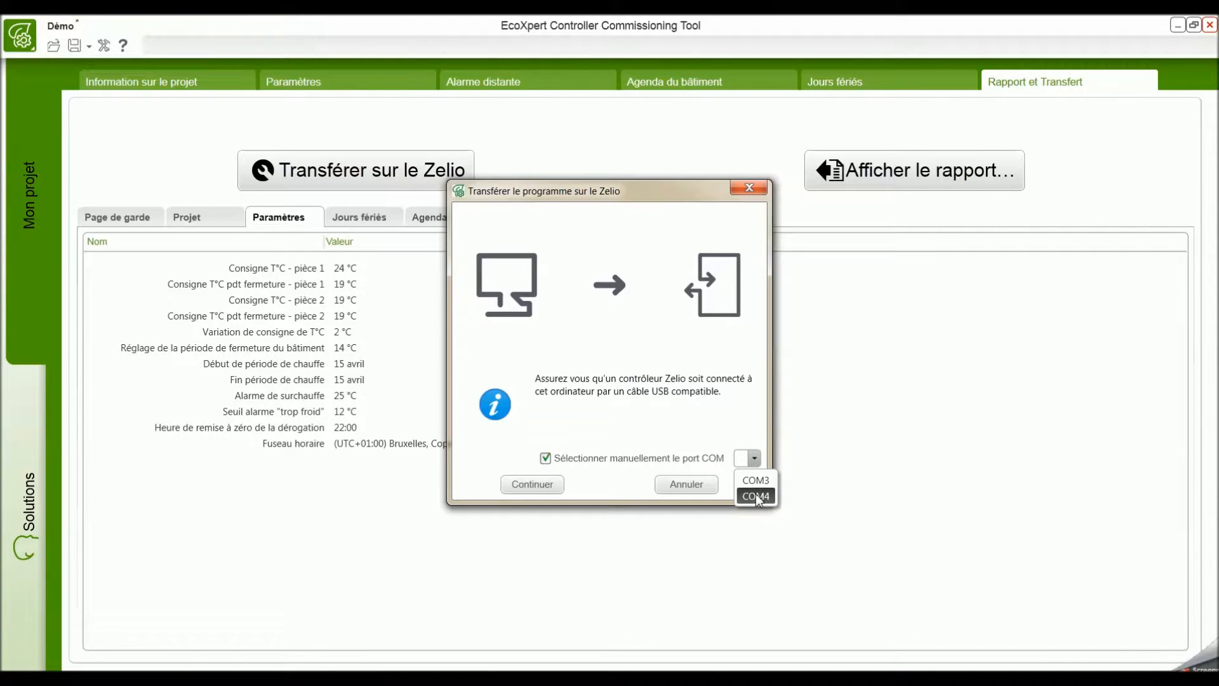
click(721, 446)
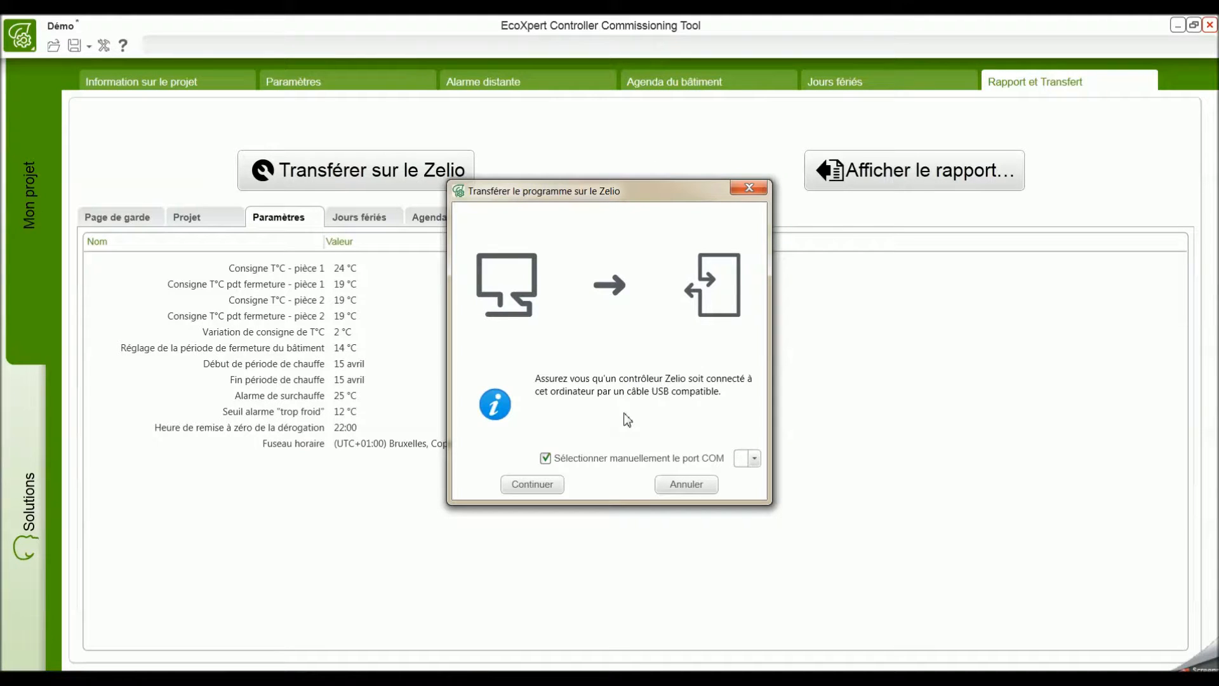
Step: Check in the Windows removable hardware list which COM port the Schneider Electric USB driver uses
click(1056, 679)
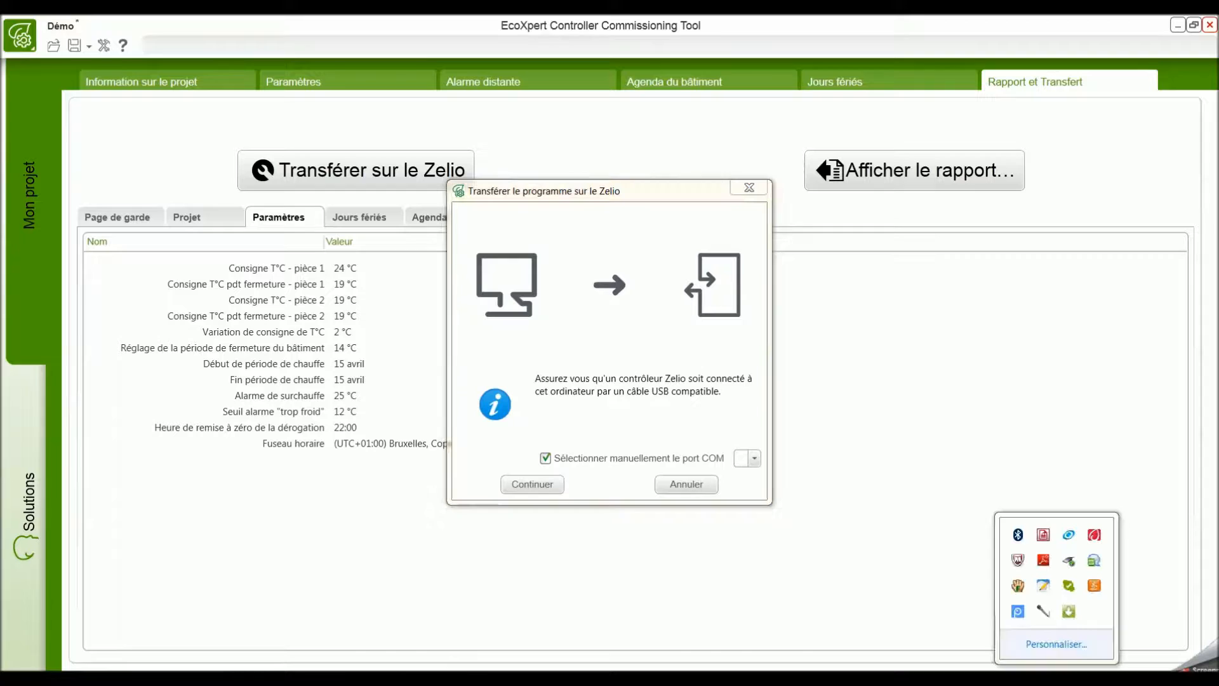
click(1070, 563)
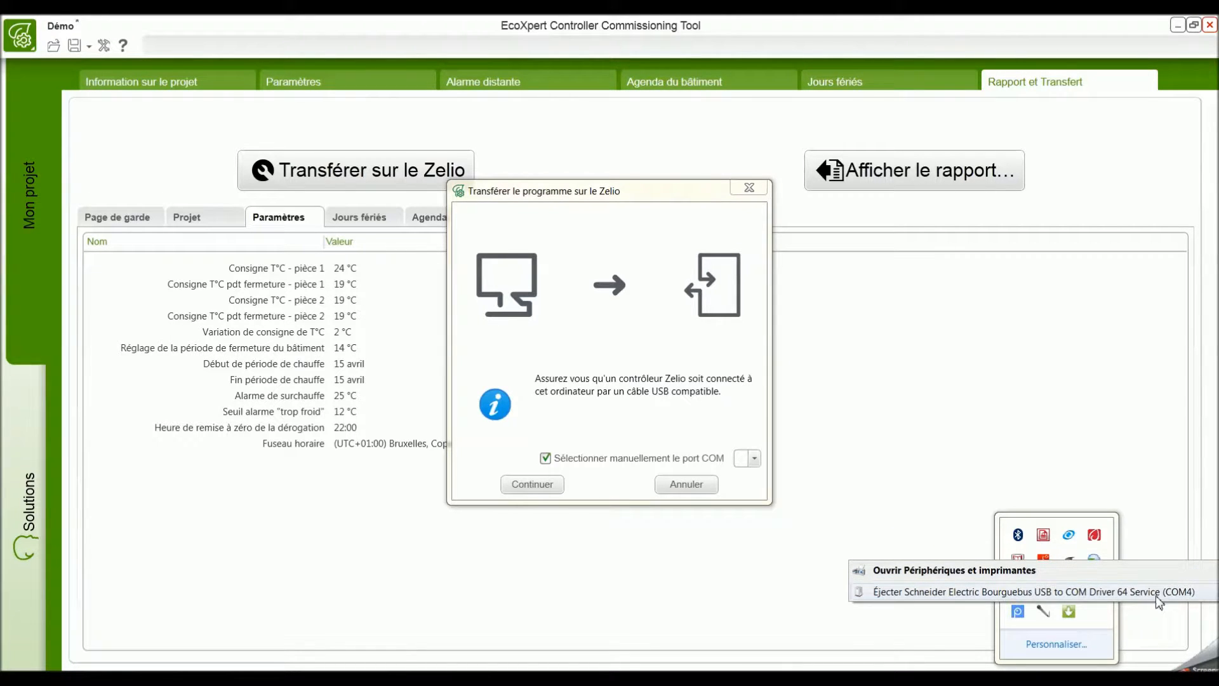
click(880, 457)
Step: Disable manual COM port selection, transfer the program to the Zelio controller, and close the transfer dialog
click(545, 458)
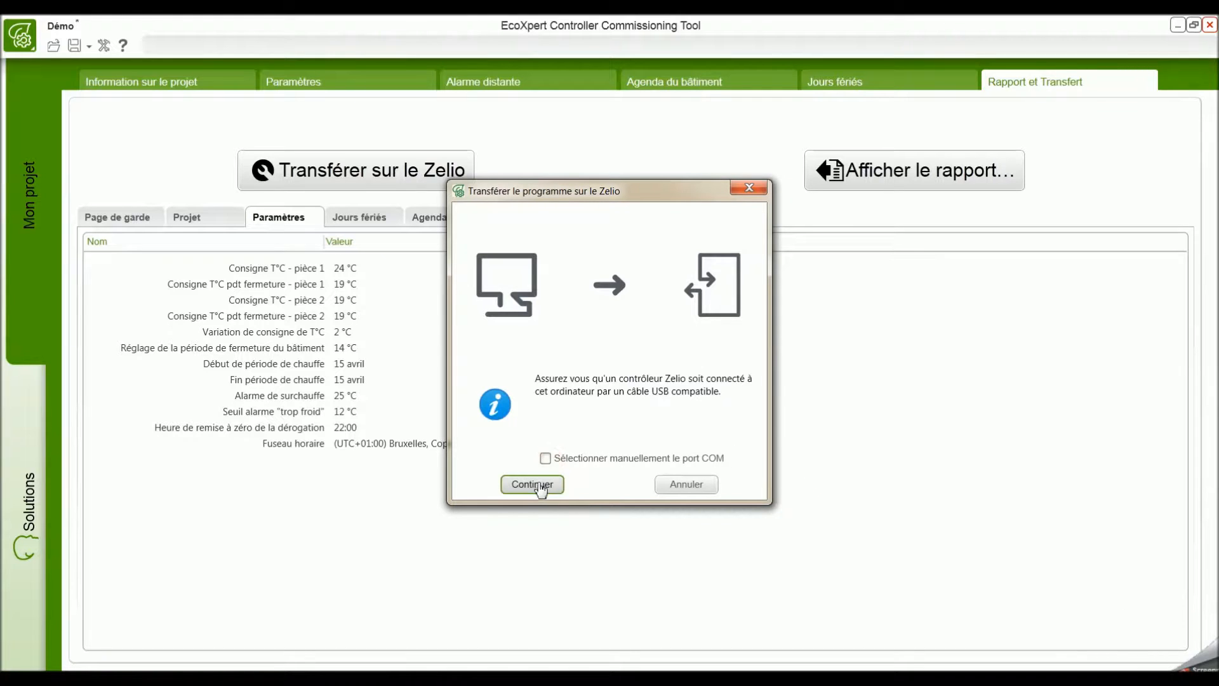
click(532, 485)
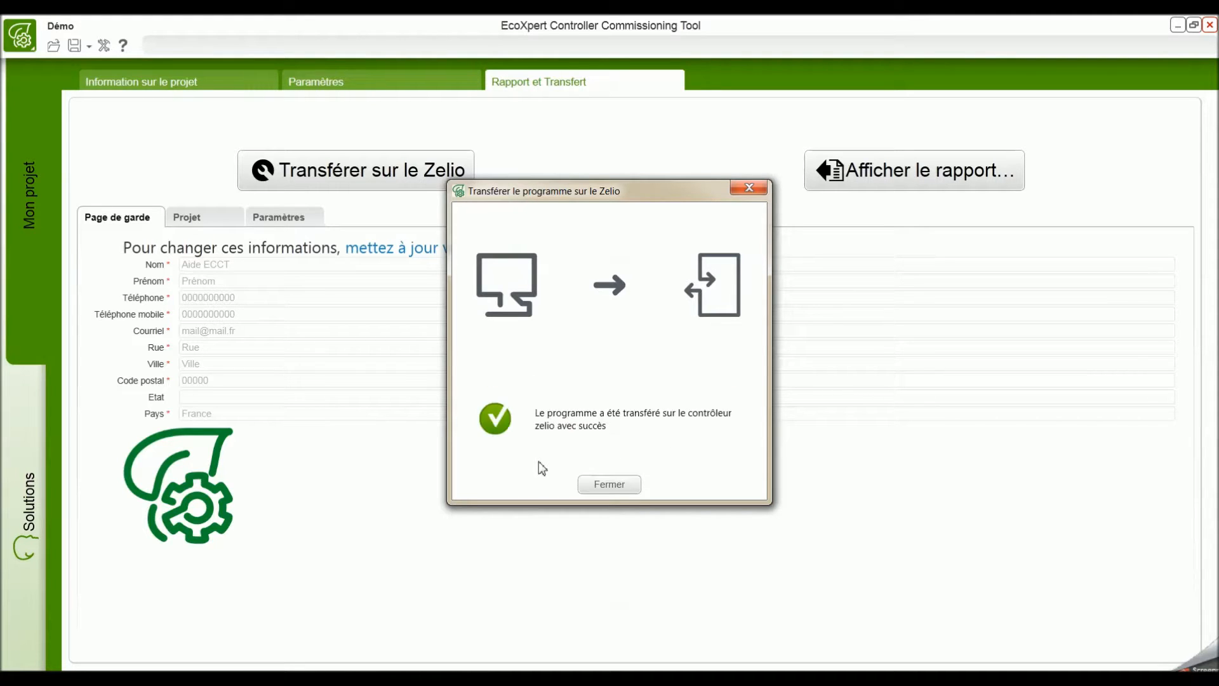
click(593, 486)
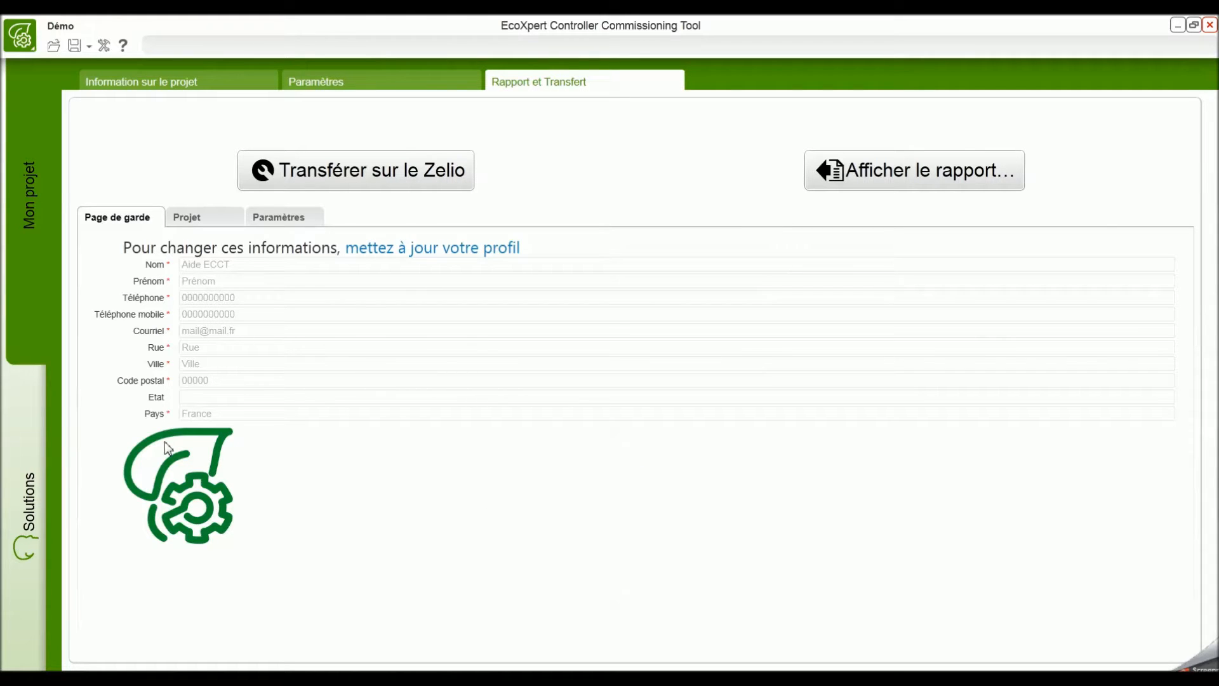
Step: Show the folder holding the transferred Démo solution's .ecctx file from Solutions transférées, and close it
click(31, 459)
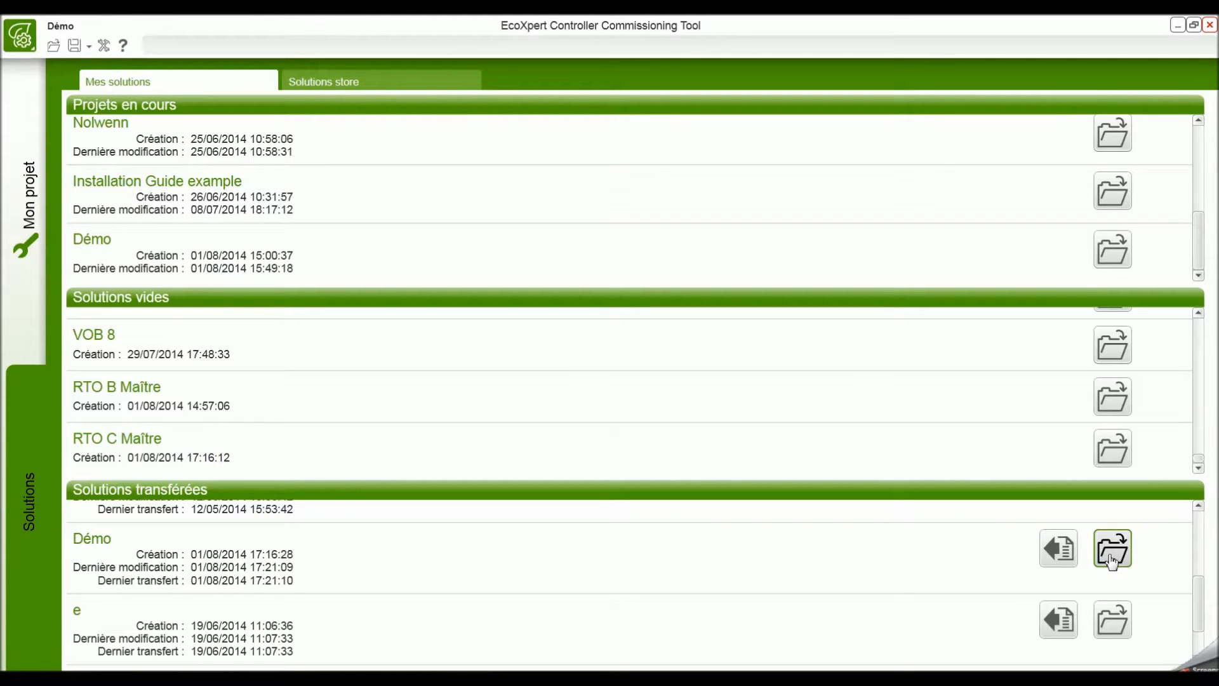
click(1056, 556)
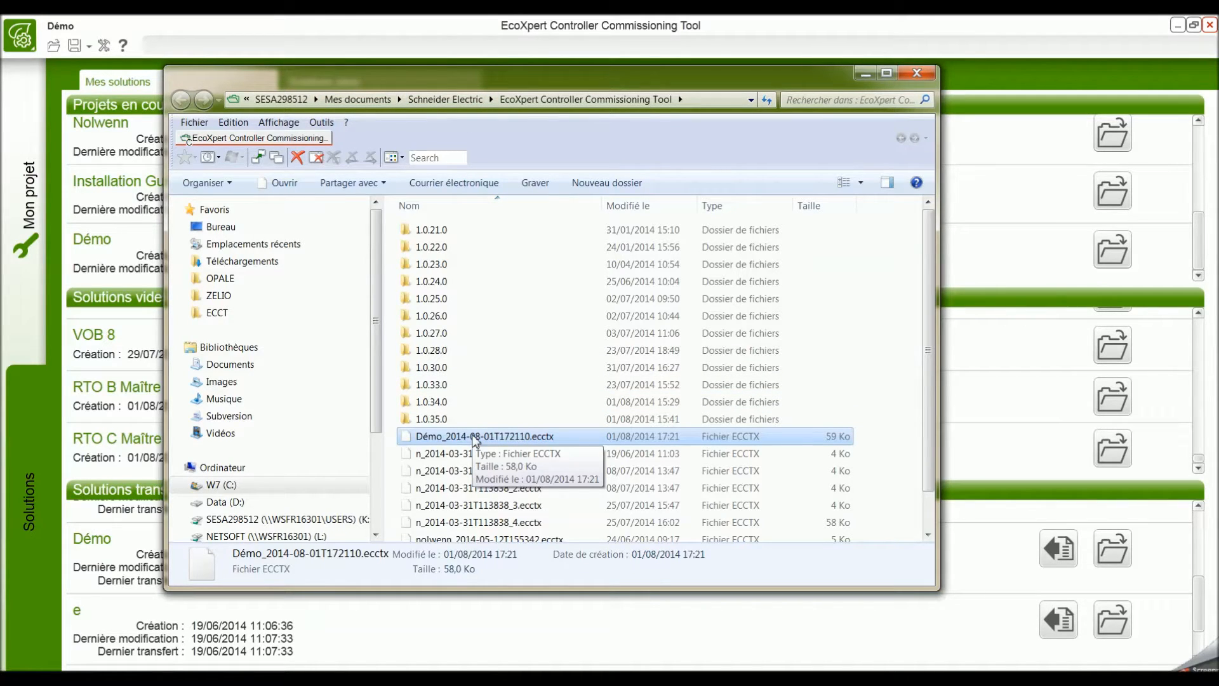
click(924, 75)
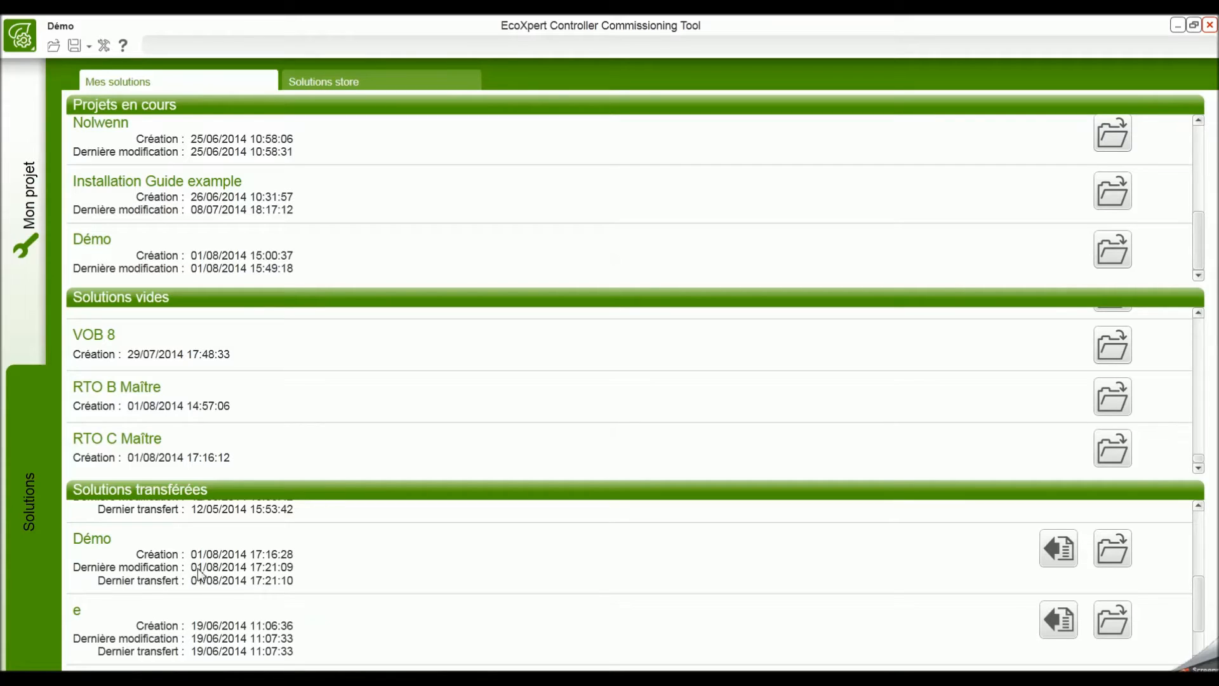
Step: Open the transferred solution file Démo_2014-08-01T172110.ecctx from the EcoXpert Controller Commissioning Tool folder
click(54, 46)
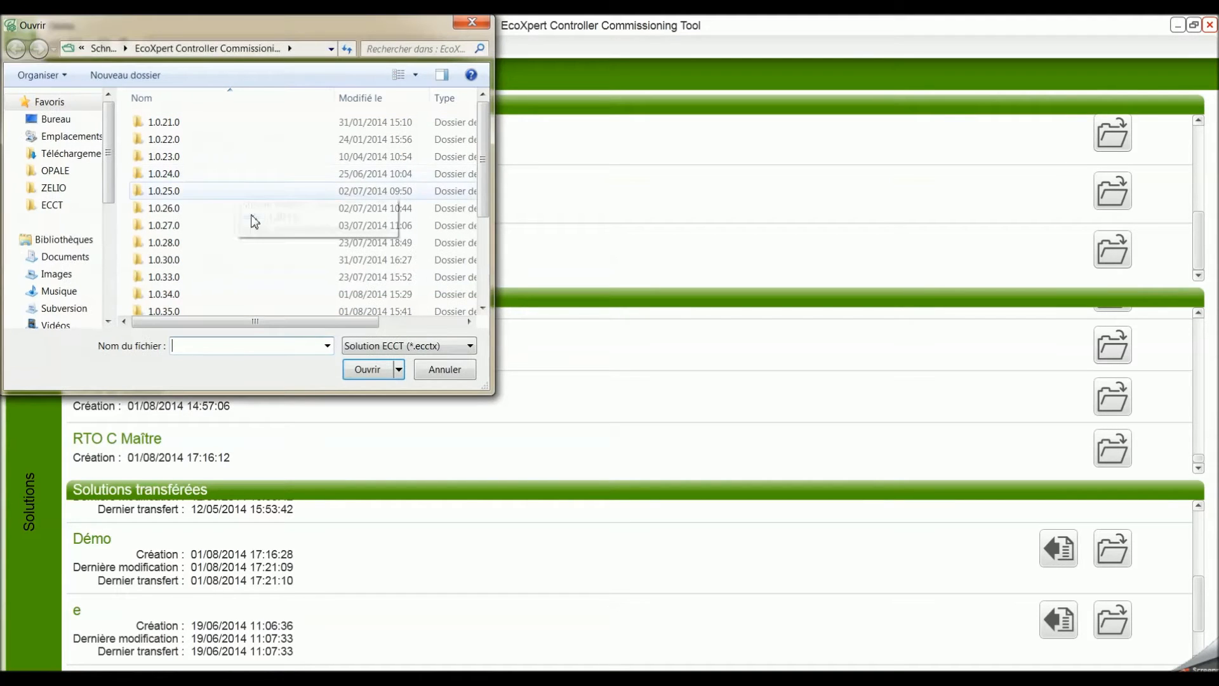
scroll(312, 203, down, 3)
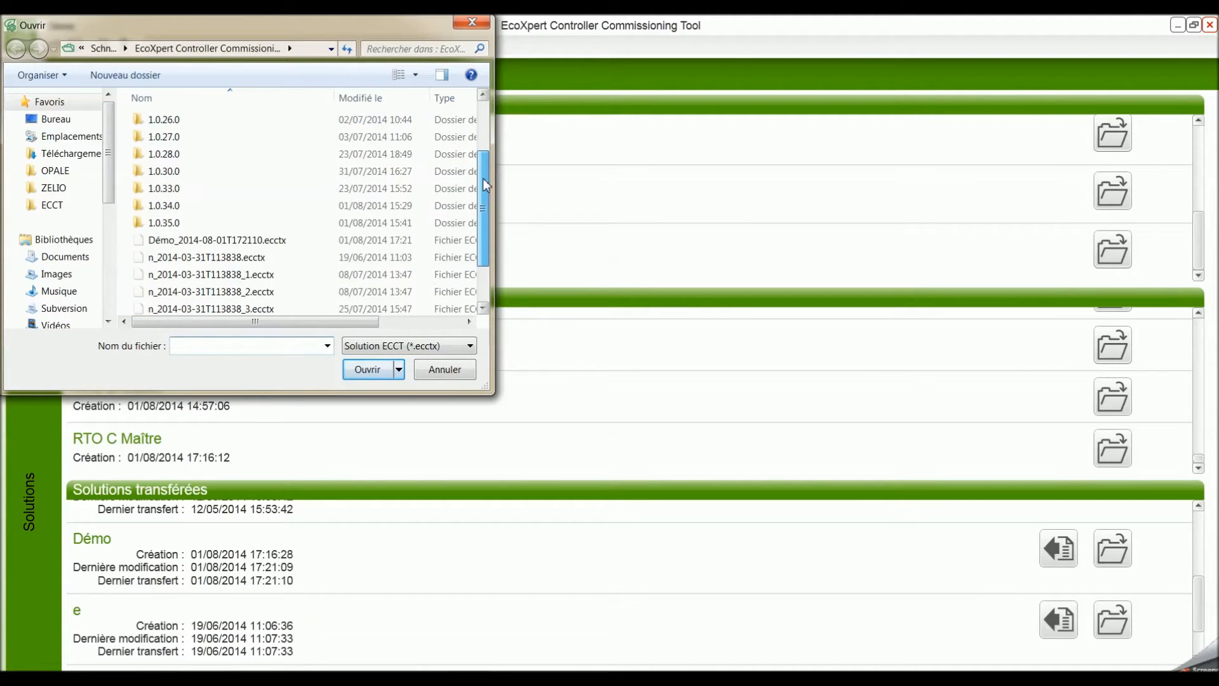
click(160, 201)
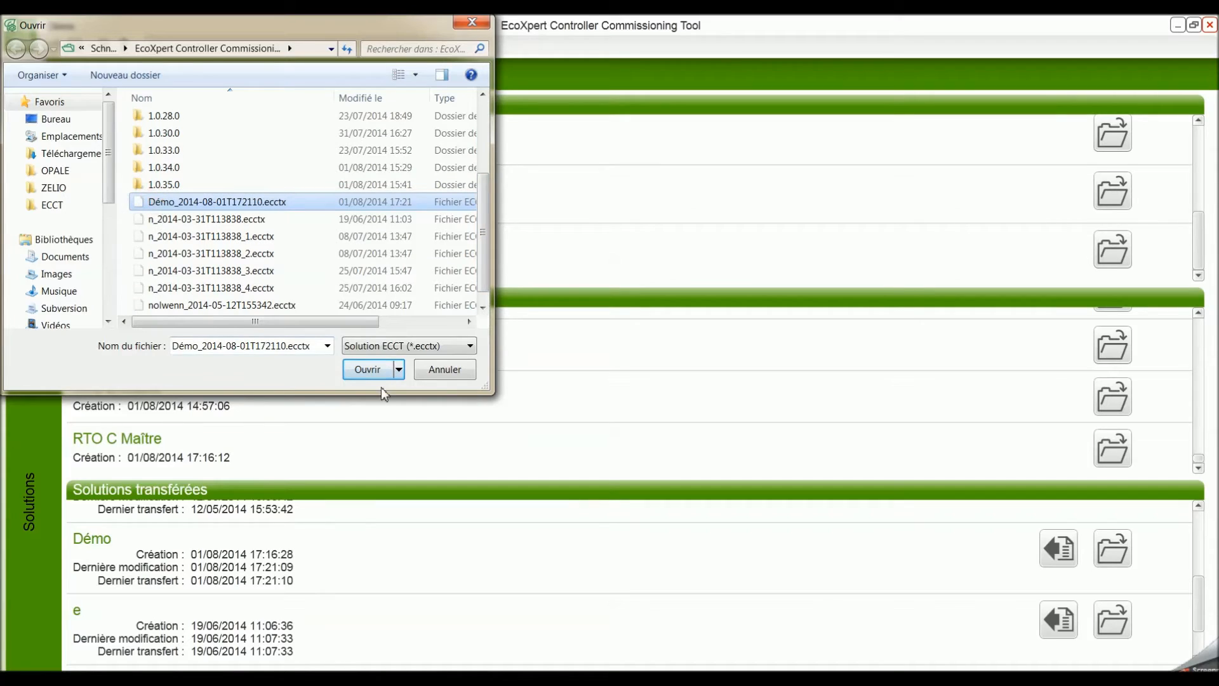
click(369, 371)
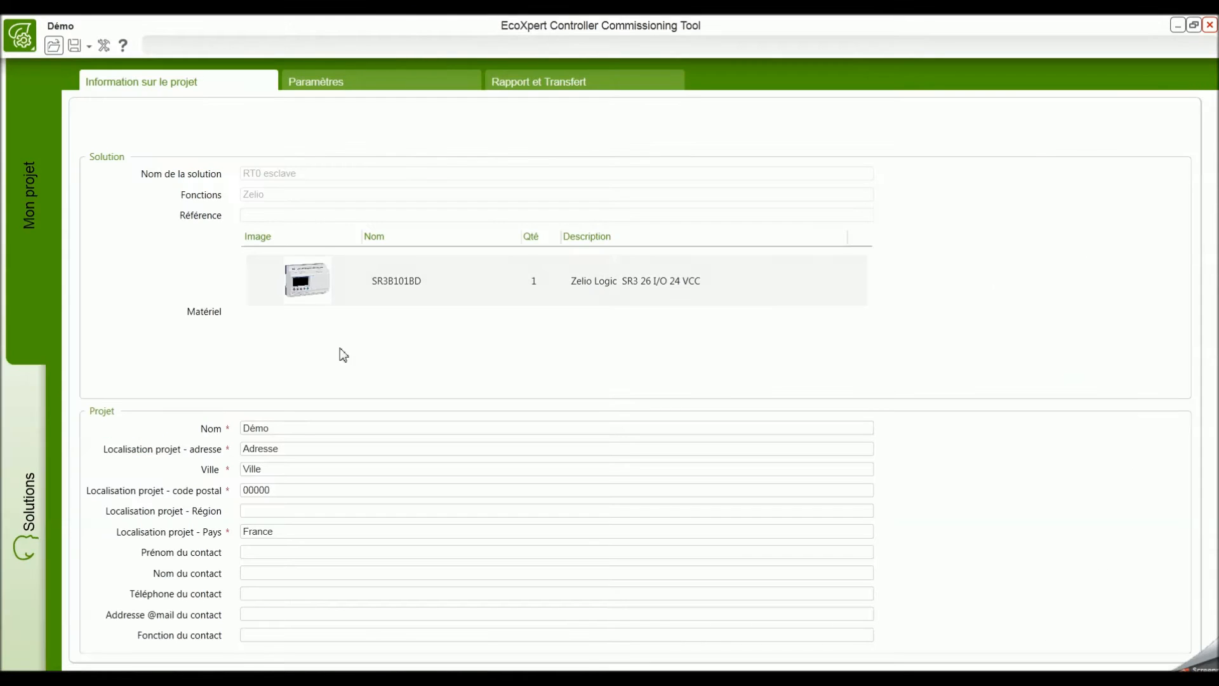
Step: Look over the saved solutions and the Solutions store, and return to the Démo project's Rapport et Transfert page
click(584, 82)
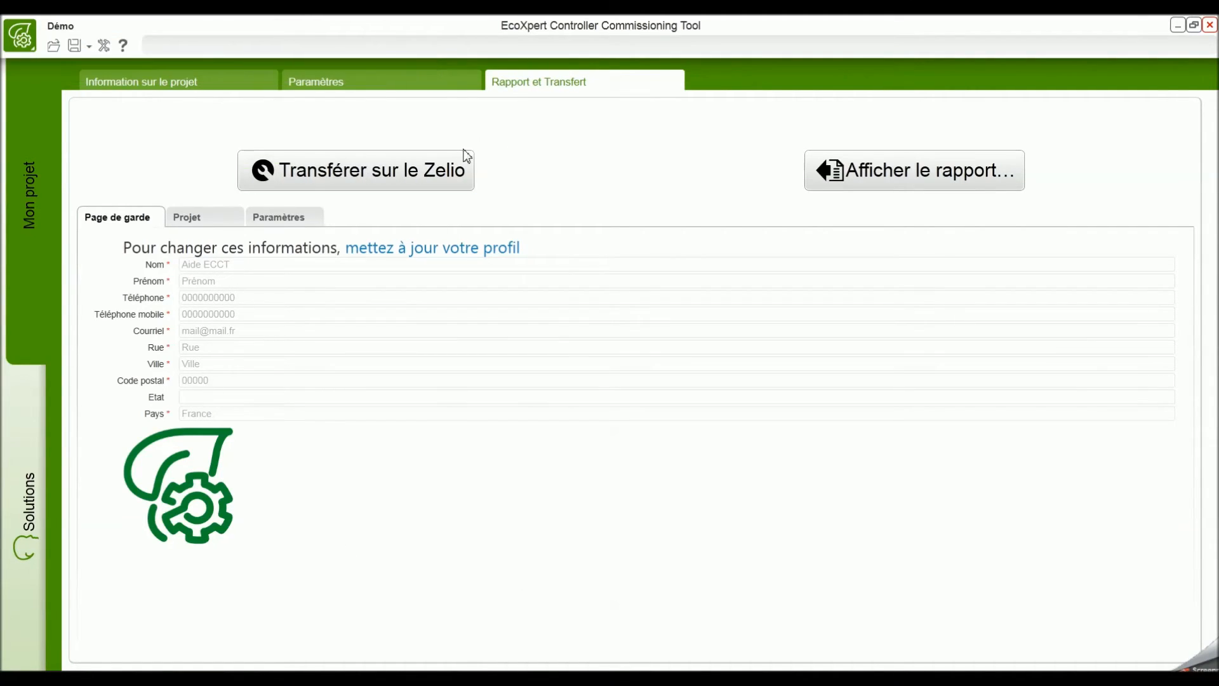
click(31, 483)
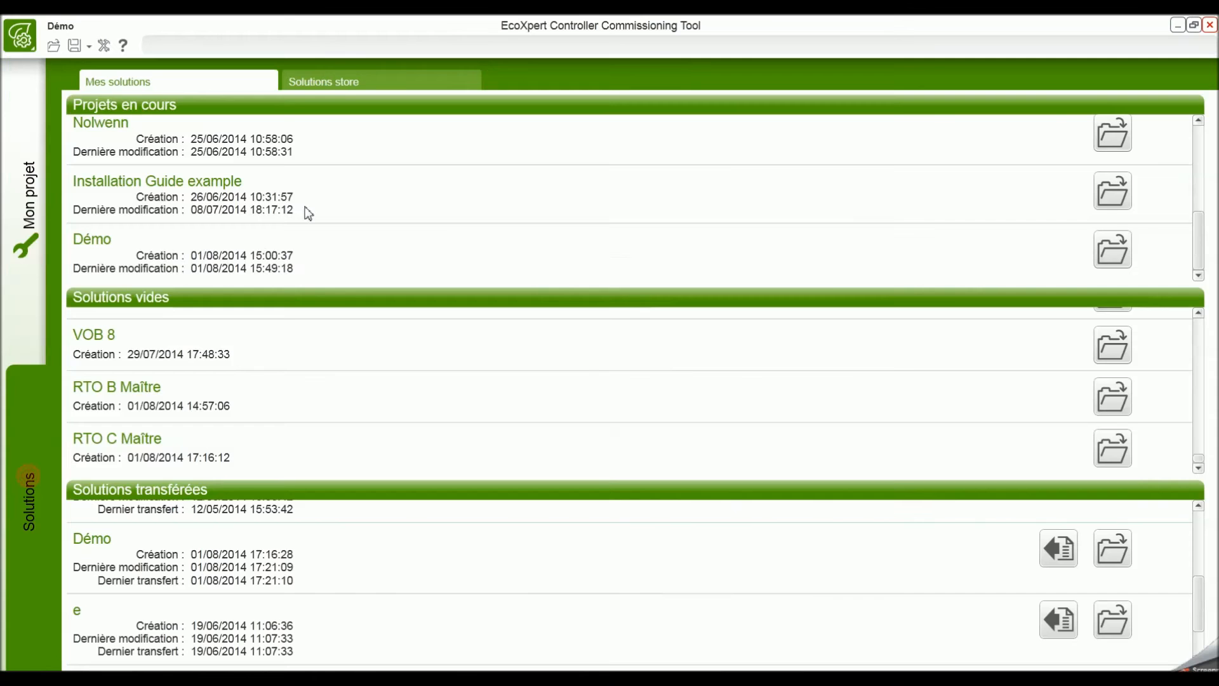
click(341, 88)
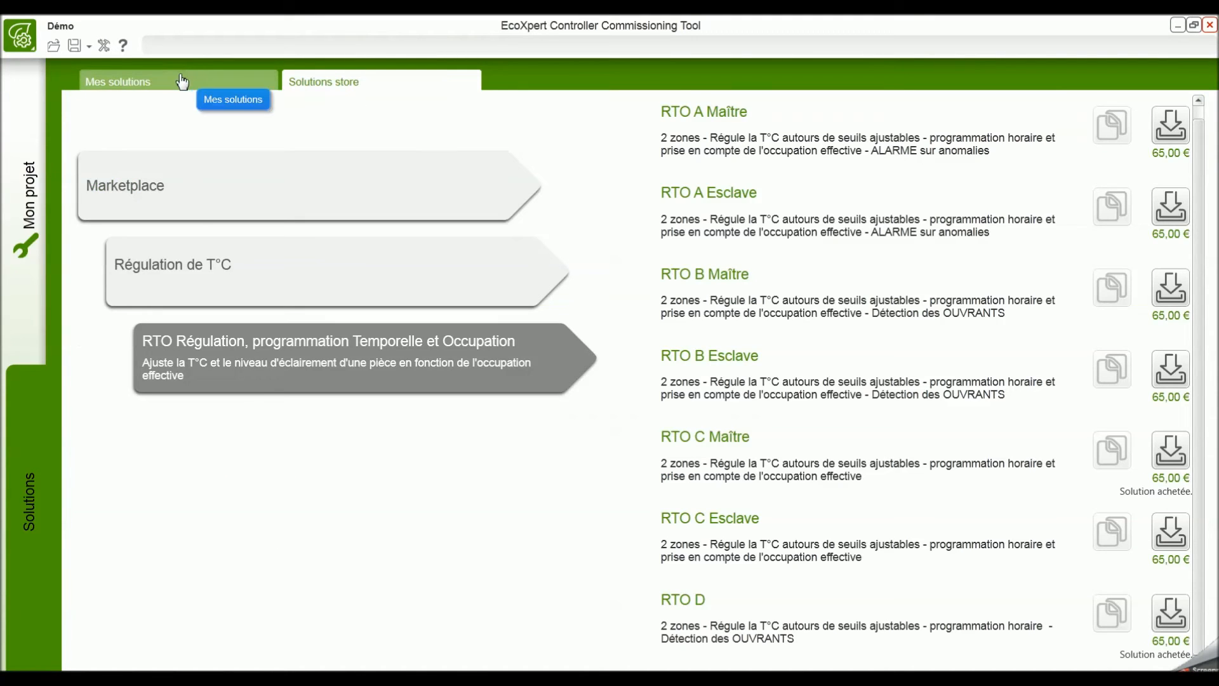
click(17, 203)
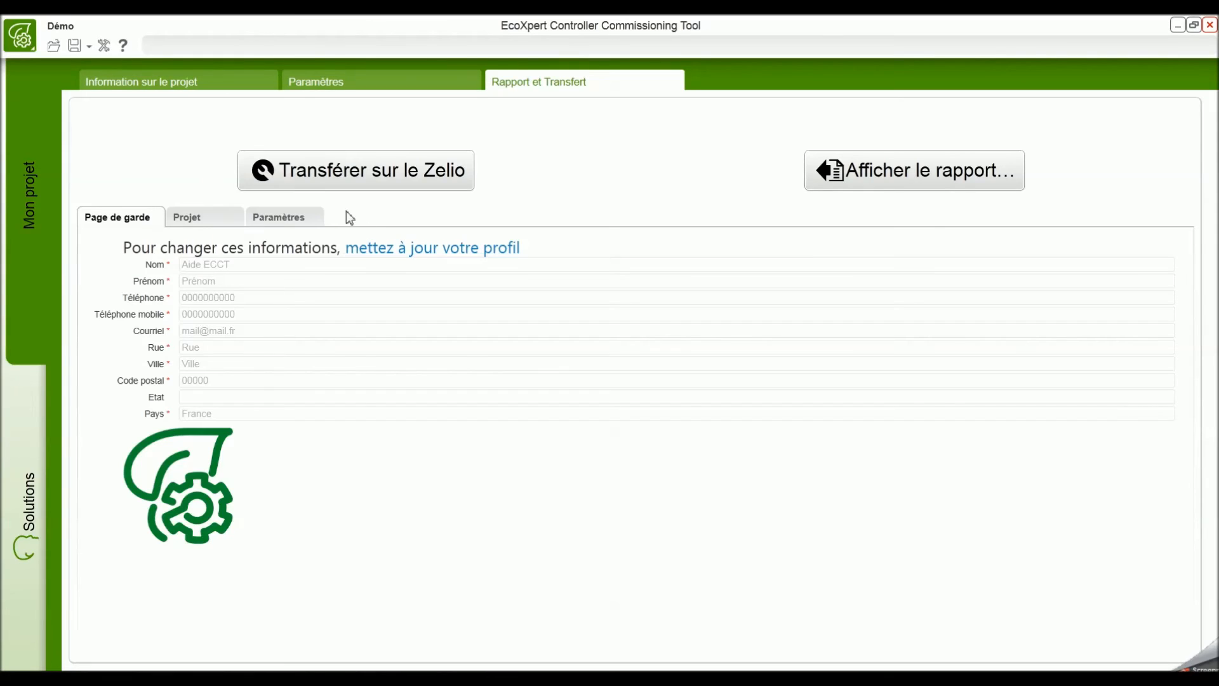
click(326, 80)
click(484, 81)
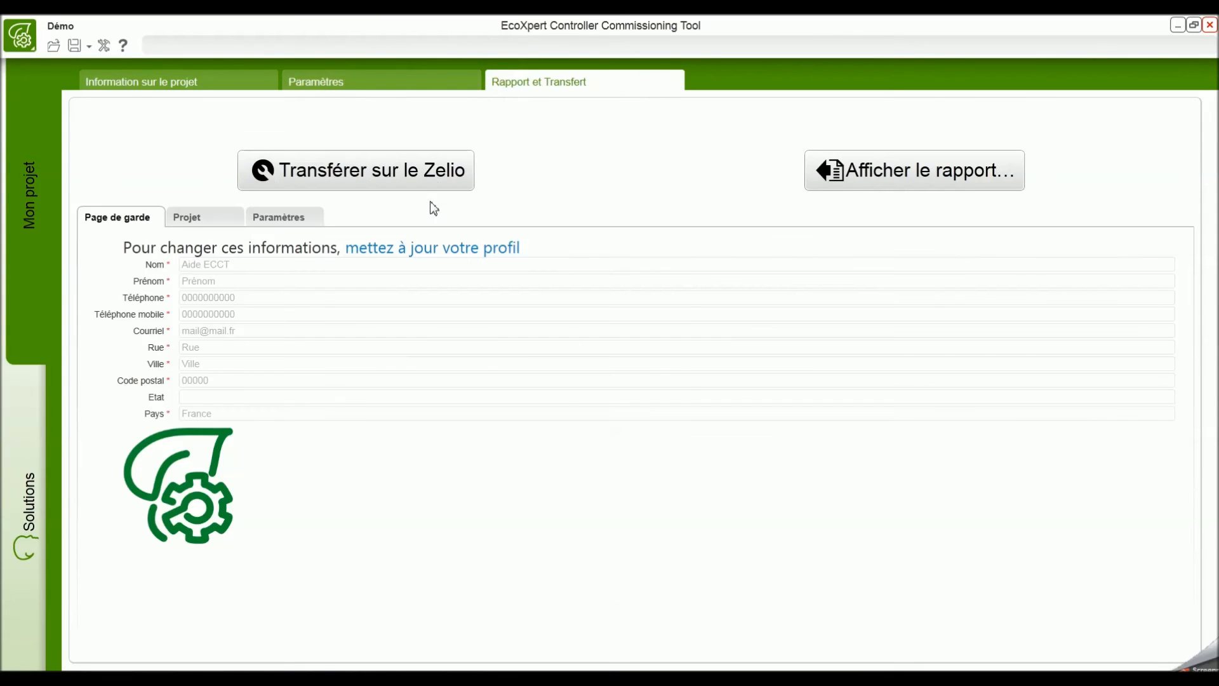